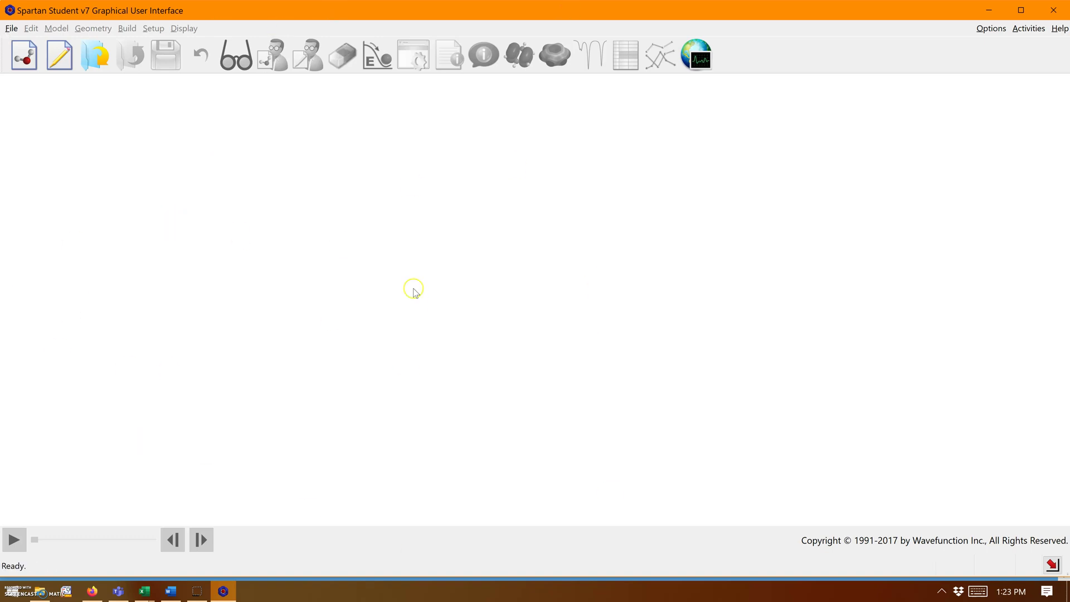
Step: Create the blank M0001 molecule document with sp³ Carbon as the current atom type
{"action": "left_click", "coordinate": [24, 63]}
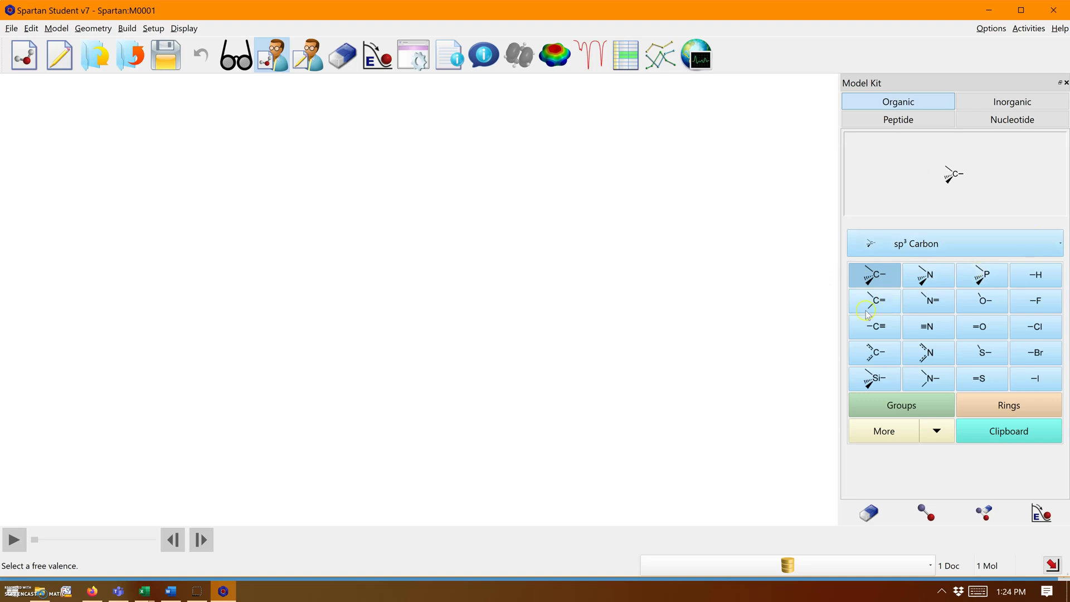
{"action": "left_click", "coordinate": [1012, 245]}
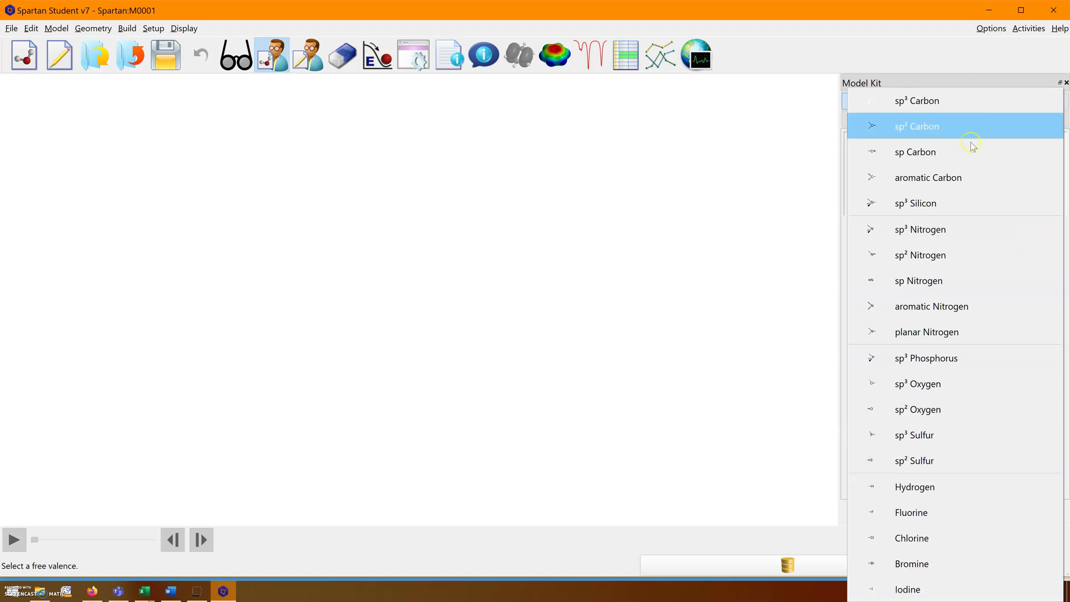
{"action": "left_click", "coordinate": [948, 67]}
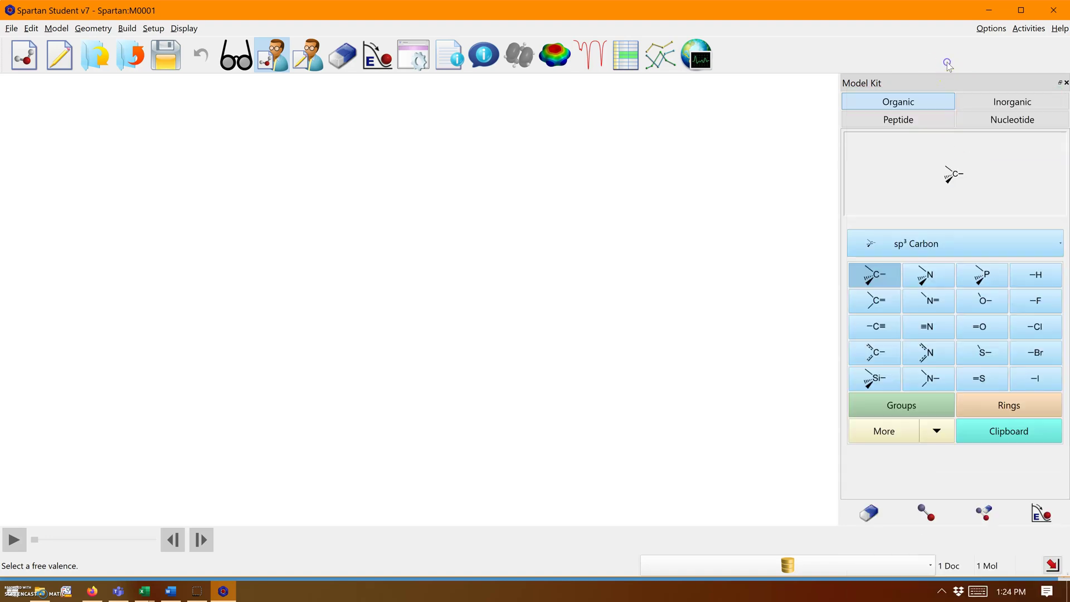
{"action": "left_click", "coordinate": [981, 105]}
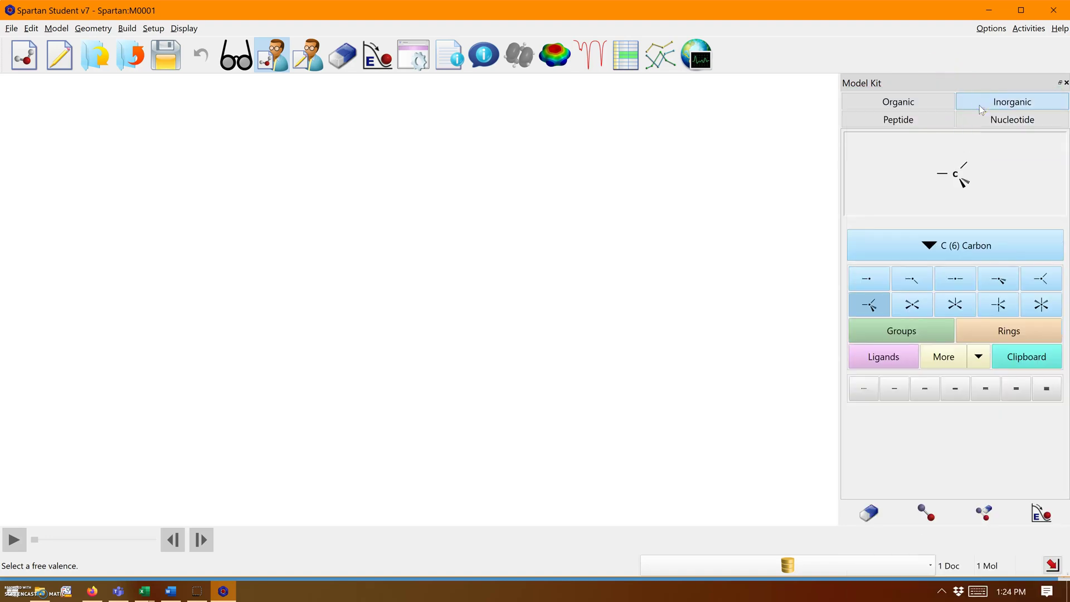
{"action": "left_click", "coordinate": [982, 103]}
{"action": "left_click", "coordinate": [939, 256]}
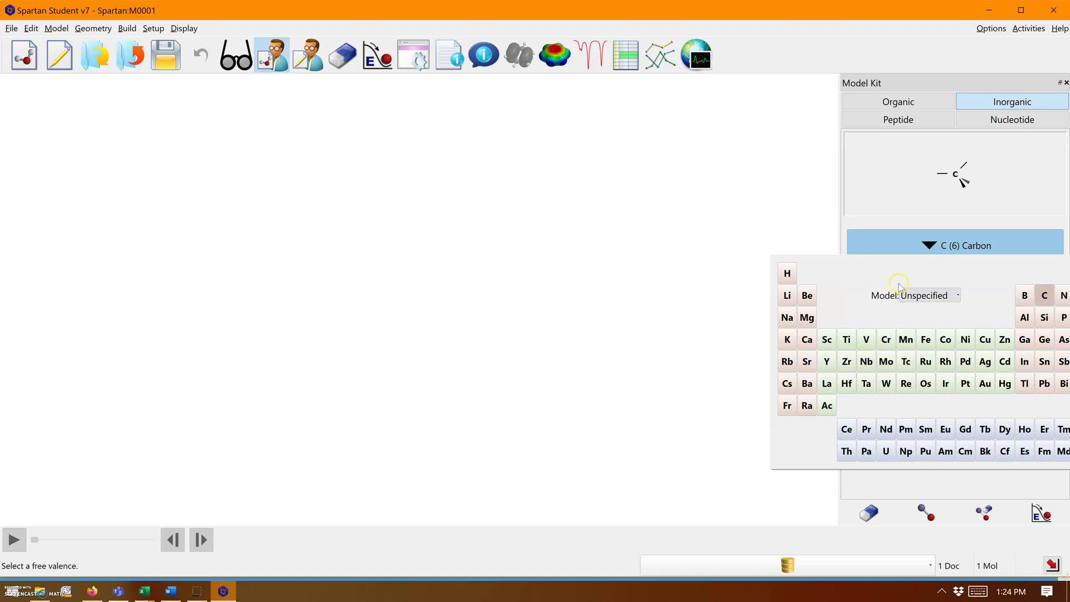
{"action": "left_click", "coordinate": [929, 246]}
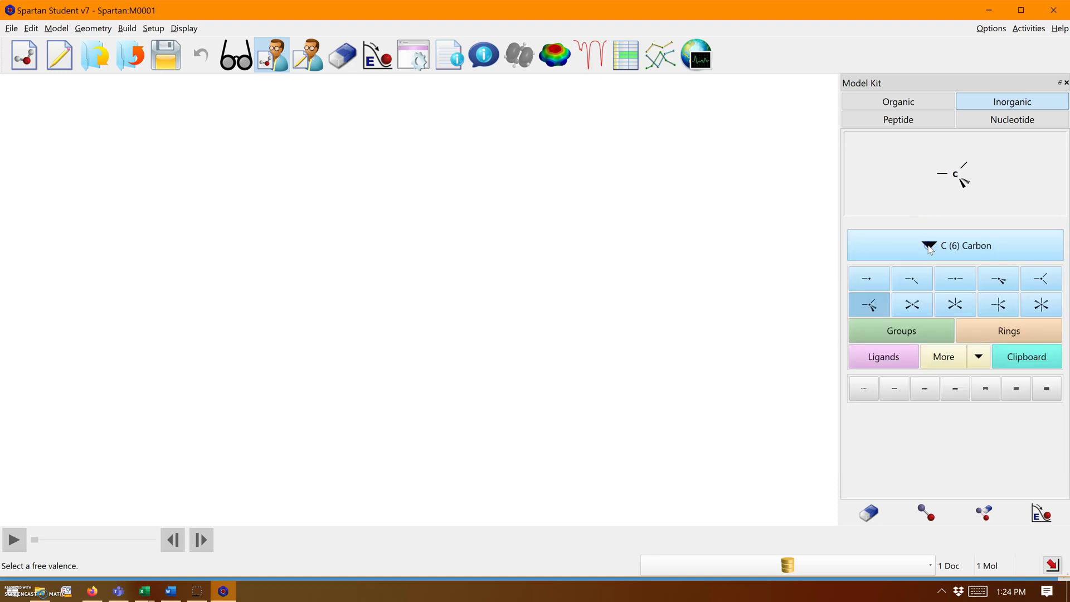
{"action": "left_click", "coordinate": [914, 120]}
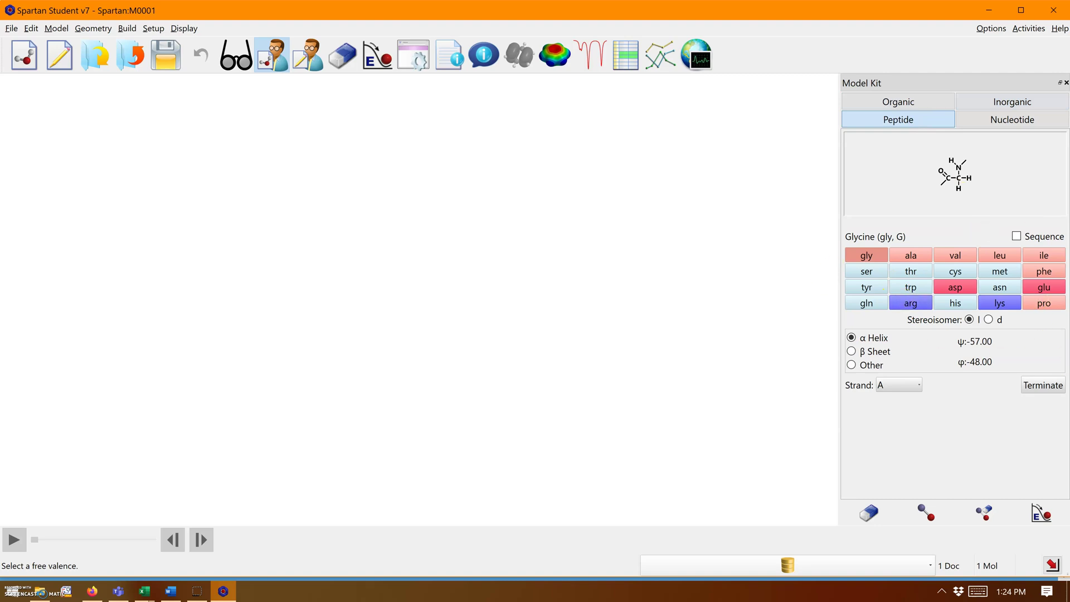
{"action": "left_click", "coordinate": [1006, 119]}
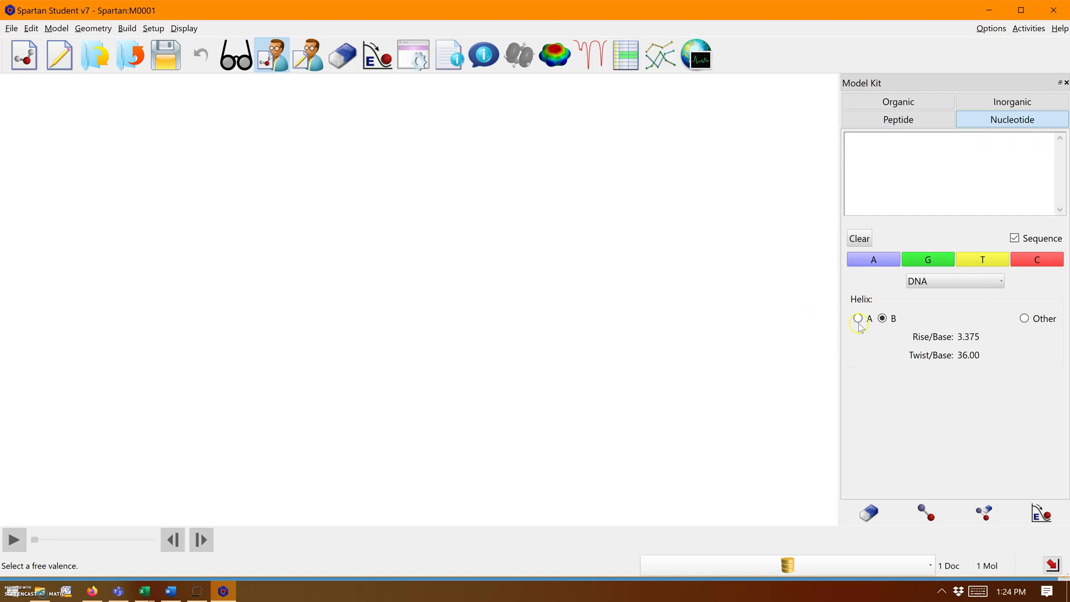
{"action": "left_click", "coordinate": [908, 101]}
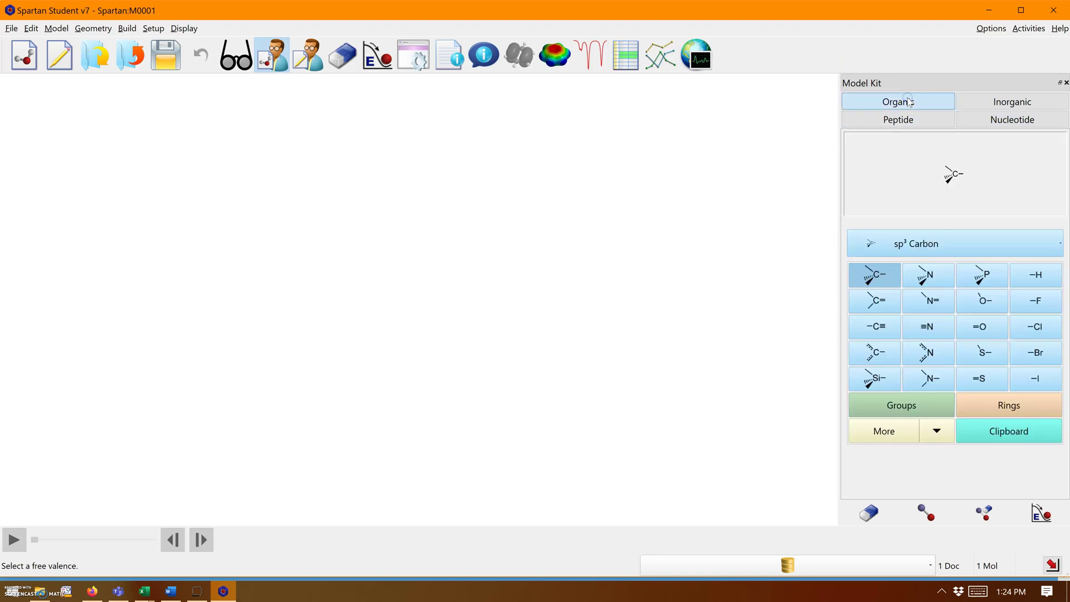
Step: Browse the Groups and Rings fragment lists, ending back on Groups with Alkenyl selected
{"action": "left_click", "coordinate": [885, 405]}
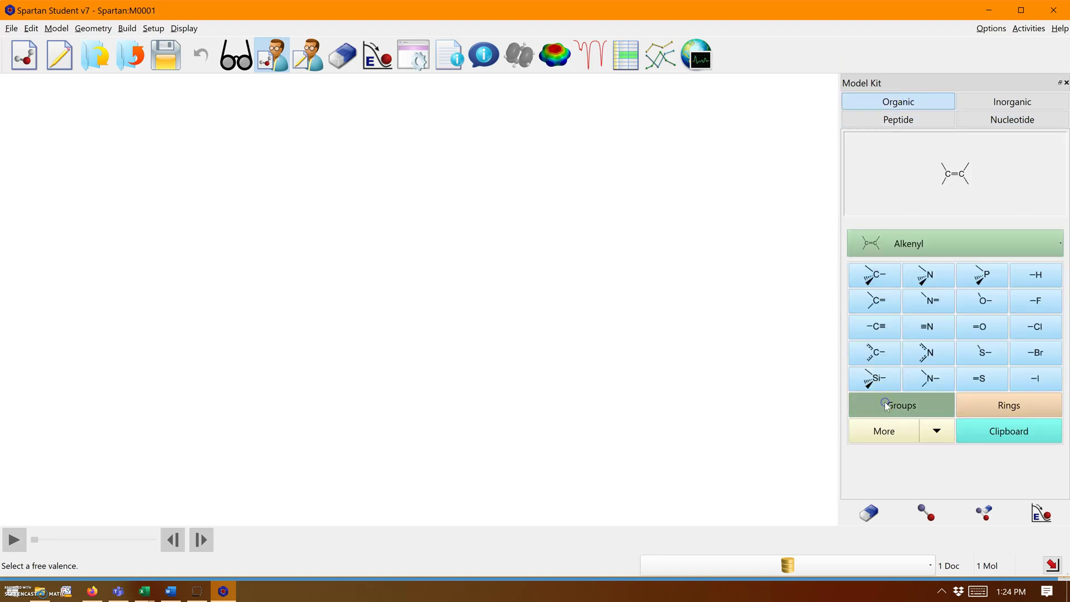
{"action": "left_click", "coordinate": [926, 244]}
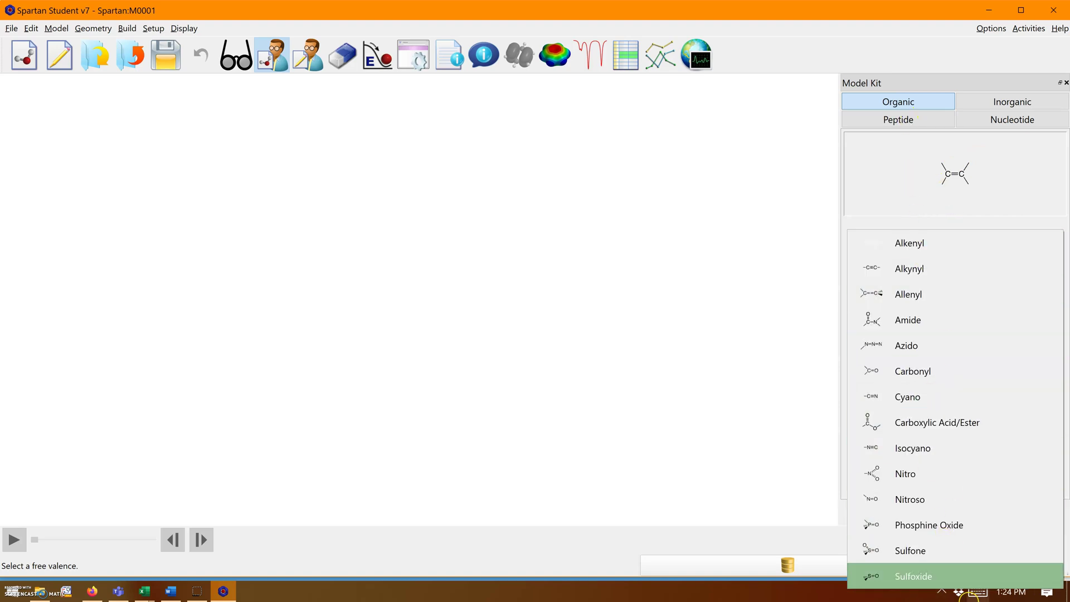
{"action": "left_click", "coordinate": [939, 169]}
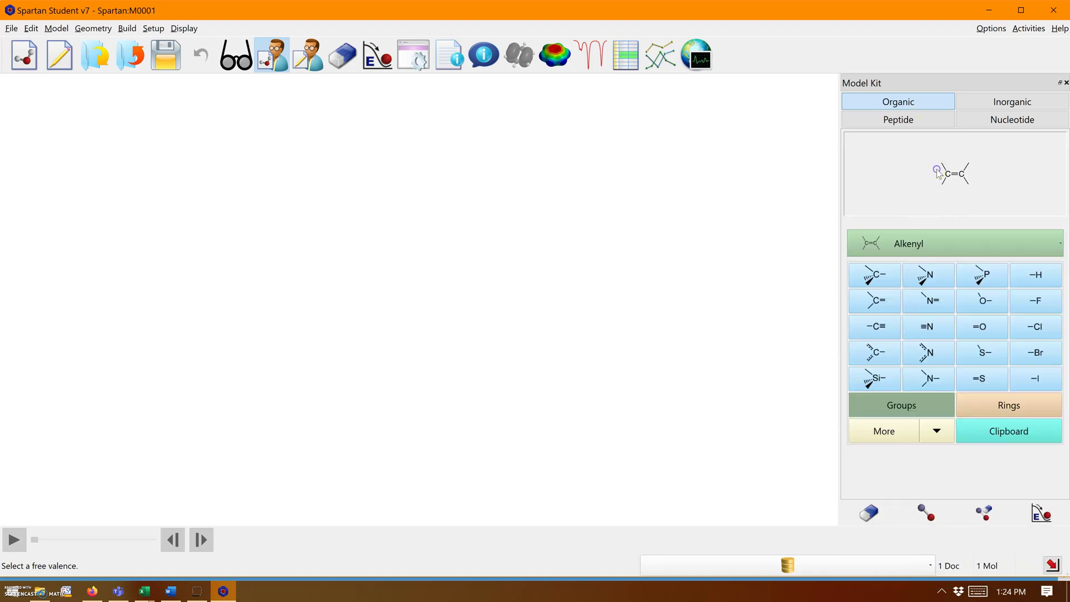
{"action": "left_click", "coordinate": [1021, 415]}
{"action": "left_click", "coordinate": [878, 244]}
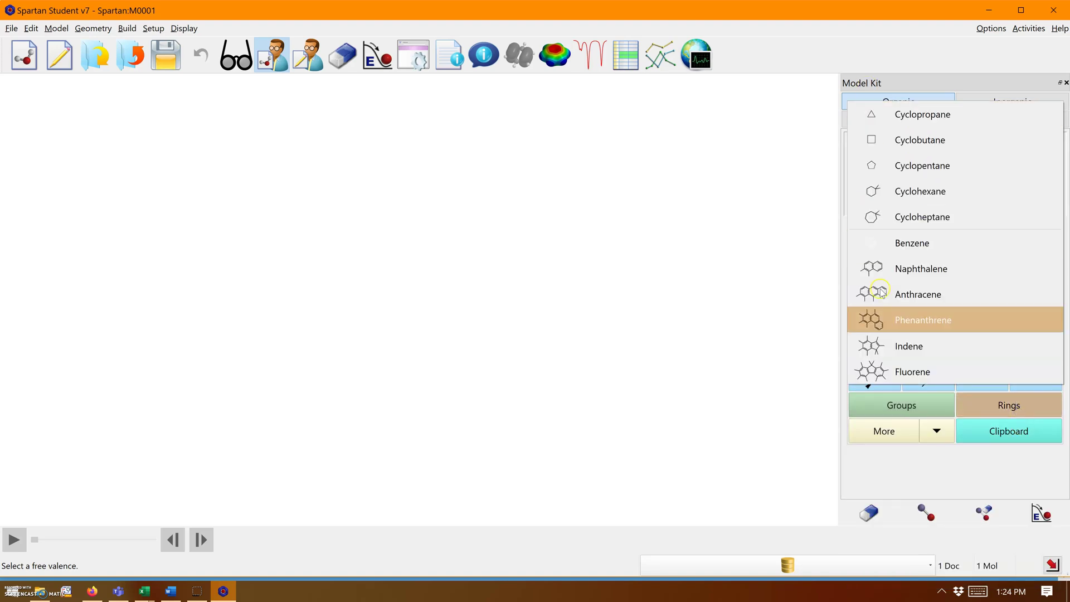
{"action": "left_click", "coordinate": [912, 459]}
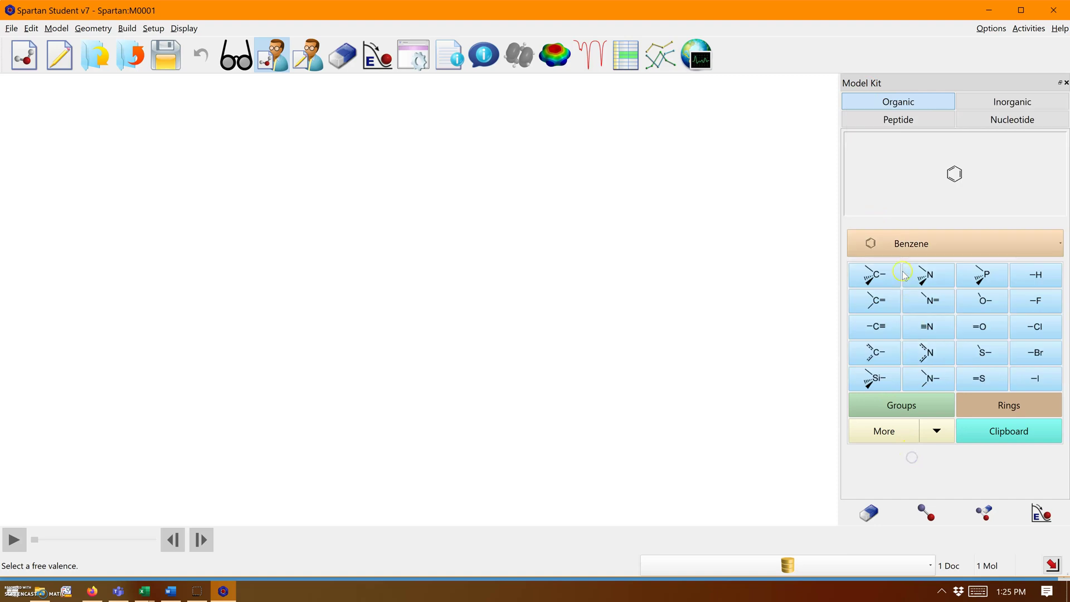
{"action": "left_click", "coordinate": [898, 244]}
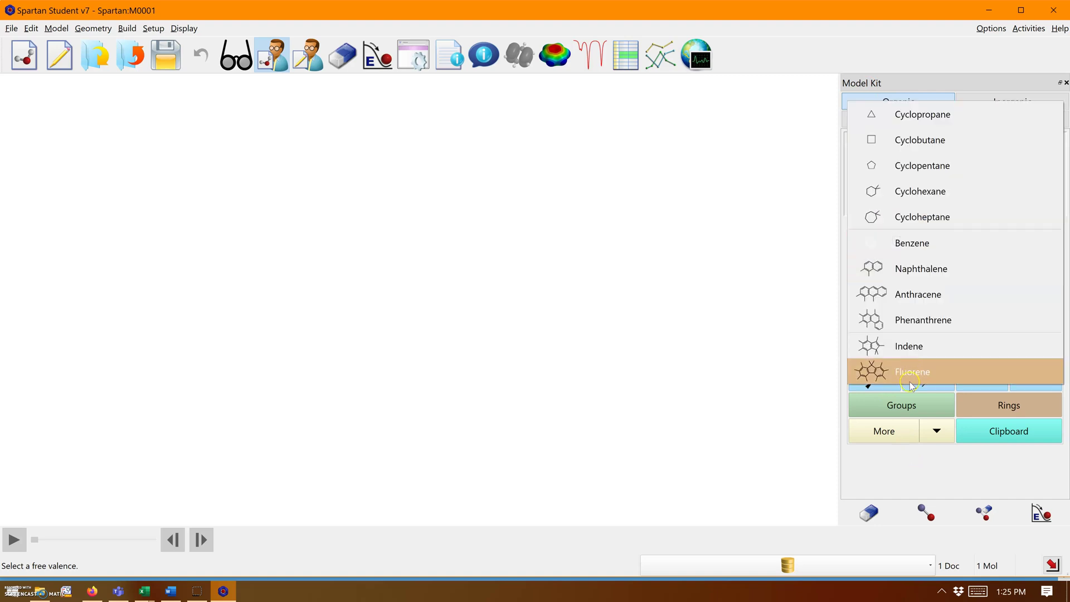
{"action": "left_click", "coordinate": [902, 409]}
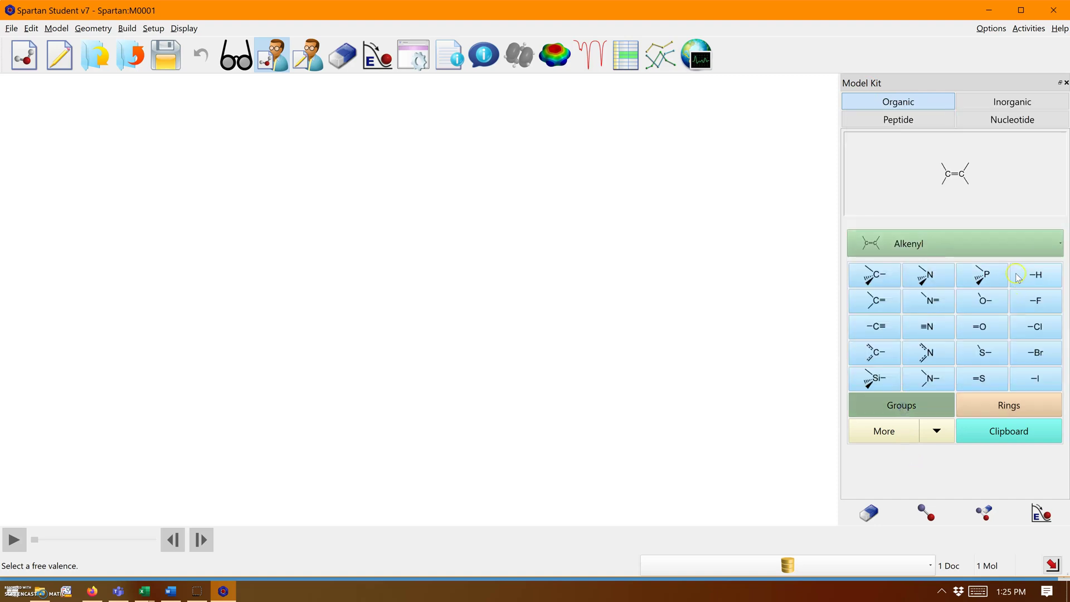
Step: Place a Sulfone group on the empty canvas and rotate it
{"action": "left_click", "coordinate": [990, 252]}
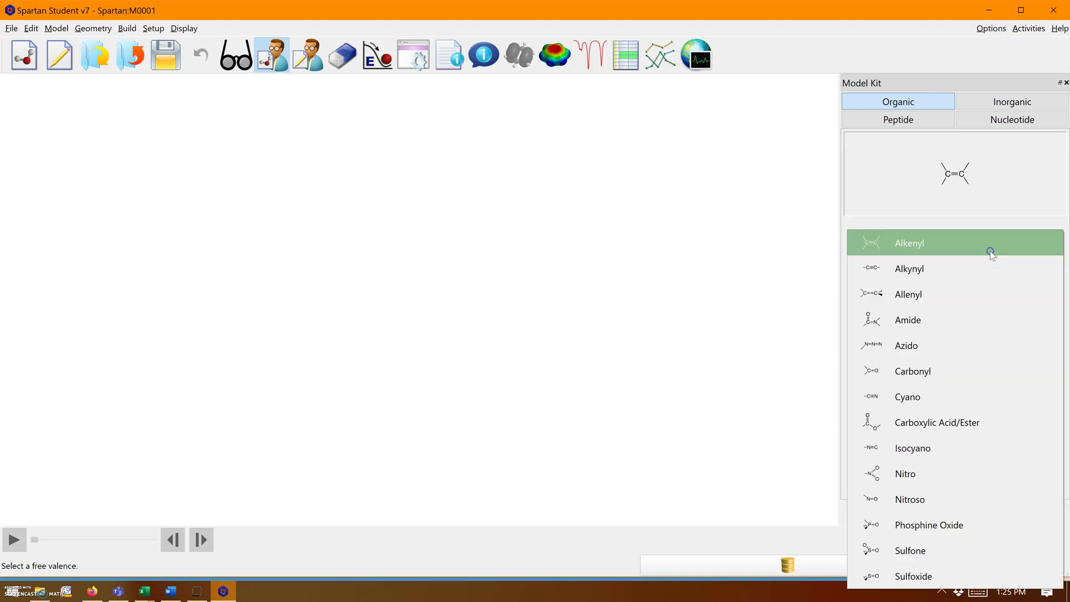
{"action": "left_click", "coordinate": [931, 562]}
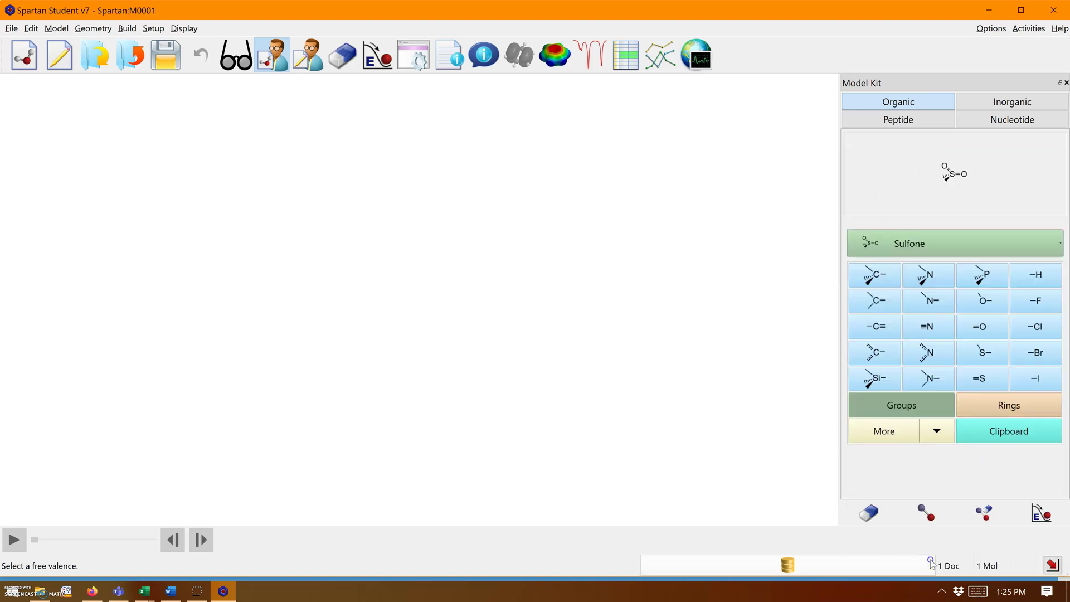
{"action": "left_click", "coordinate": [420, 279]}
{"action": "left_click_drag", "start_coordinate": [420, 279], "coordinate": [434, 239]}
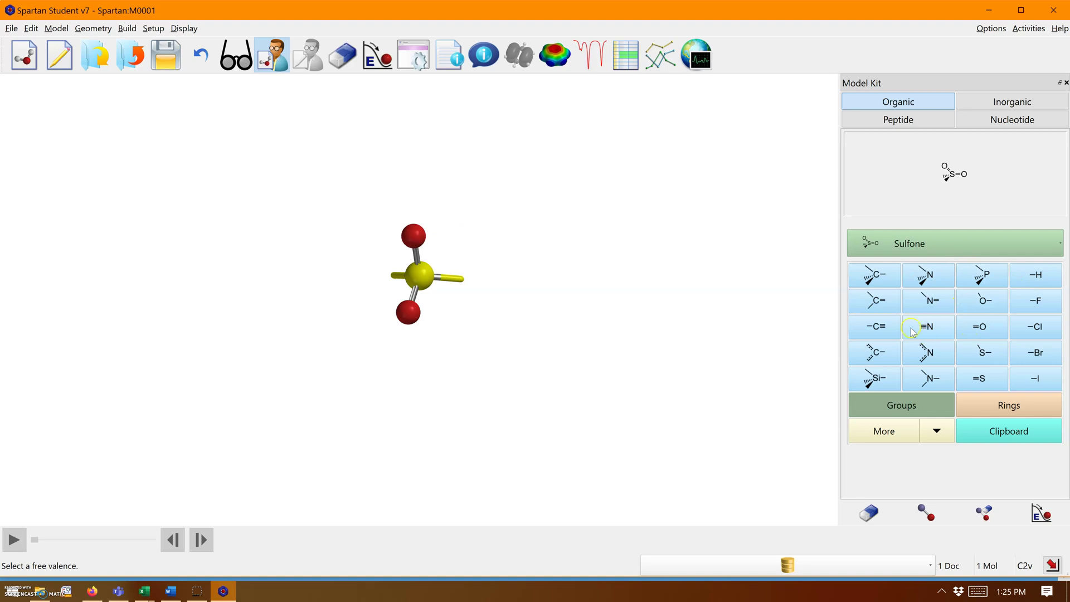
Step: Attach an sp³ nitrogen to the sulfur's free valence, replacing an undone planar nitrogen
{"action": "left_click", "coordinate": [918, 383]}
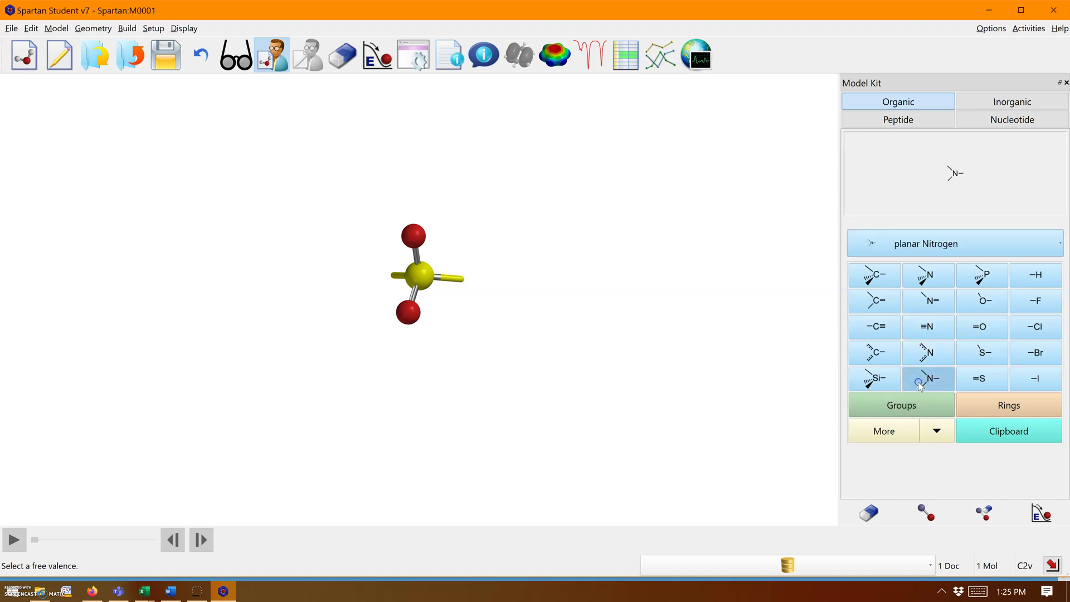
{"action": "left_click", "coordinate": [456, 278]}
{"action": "left_click", "coordinate": [861, 279]}
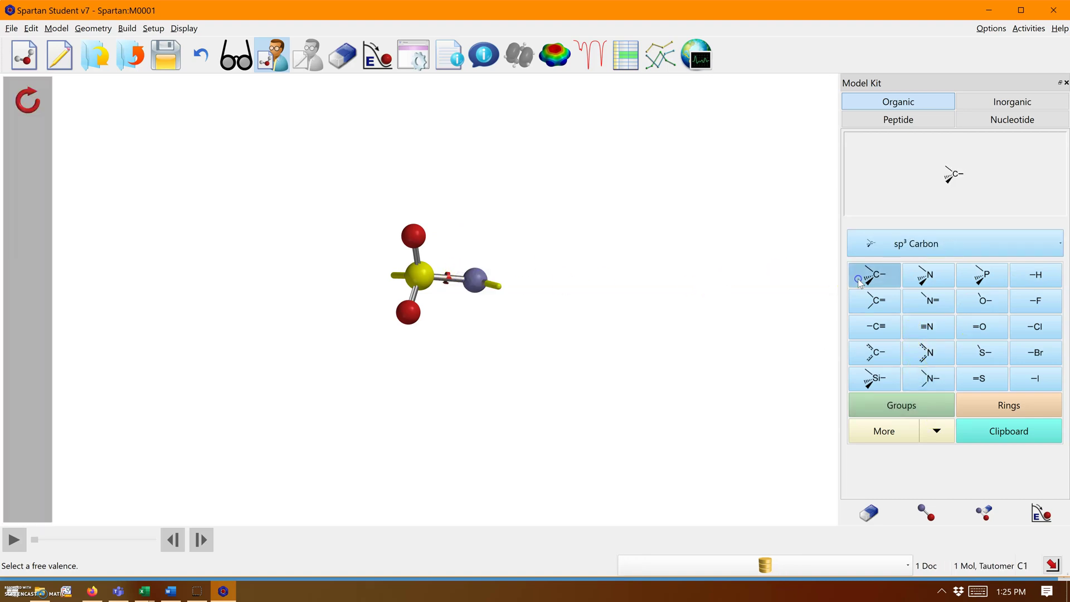
{"action": "left_click", "coordinate": [201, 55]}
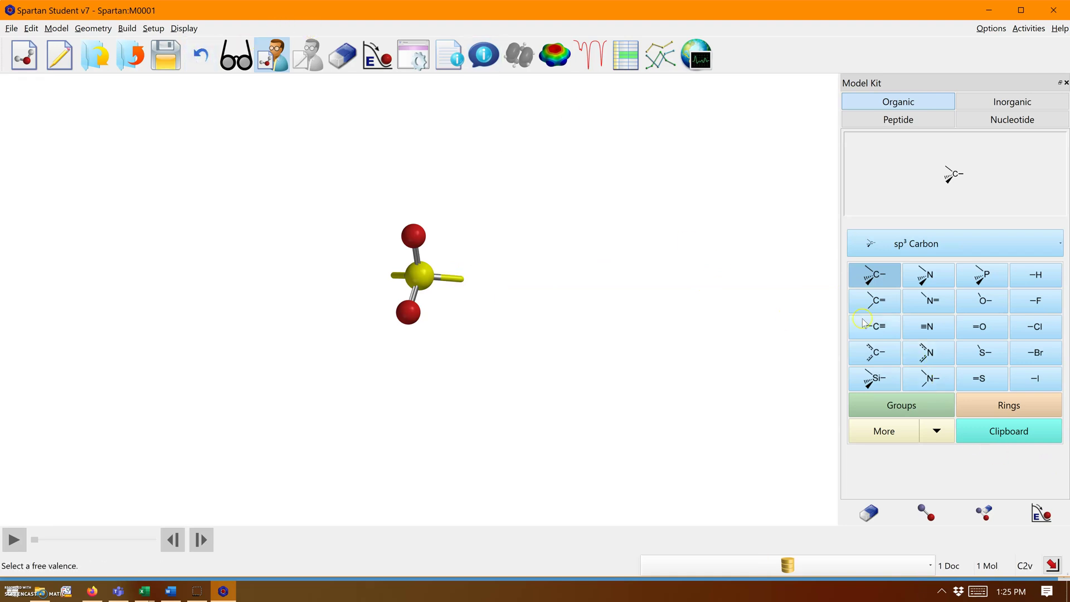
{"action": "left_click", "coordinate": [928, 281]}
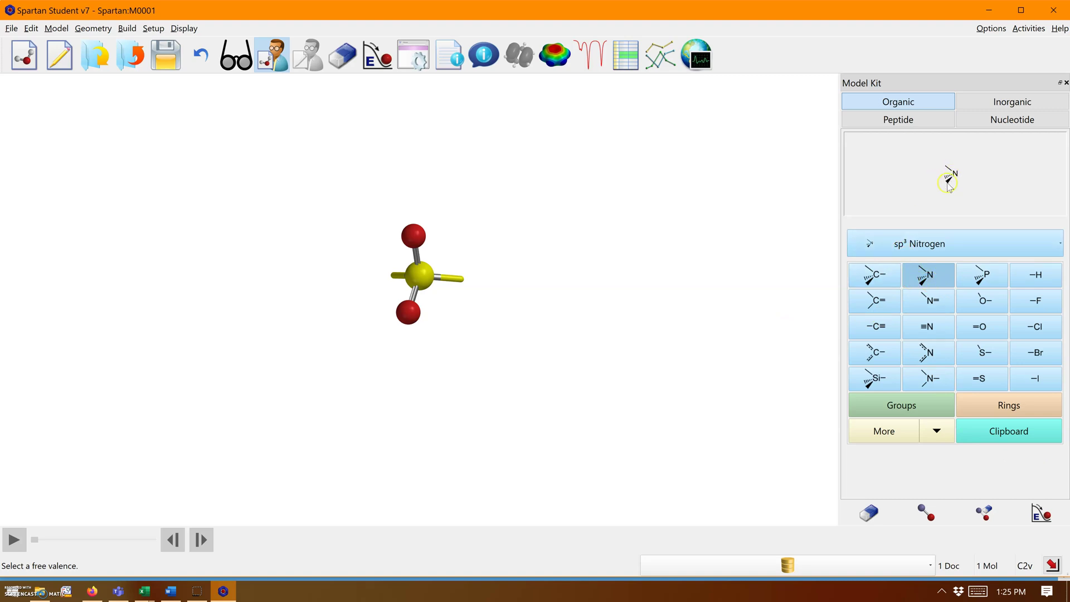
{"action": "left_click", "coordinate": [461, 280]}
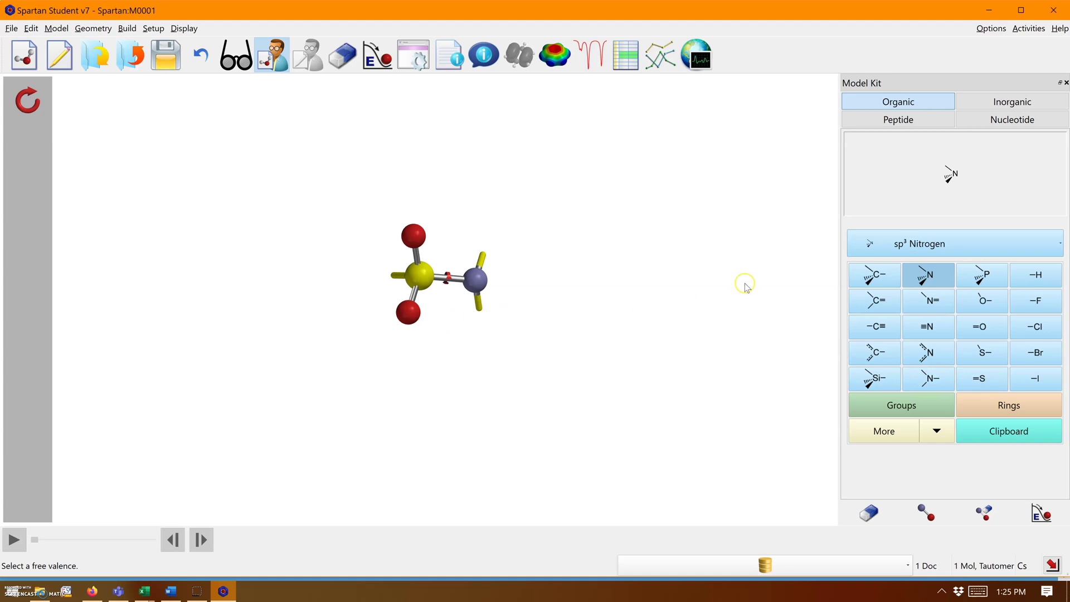
Step: Add sp³ carbons: two methyls on nitrogen and a tert-butyl group on sulfur
{"action": "left_click", "coordinate": [873, 275]}
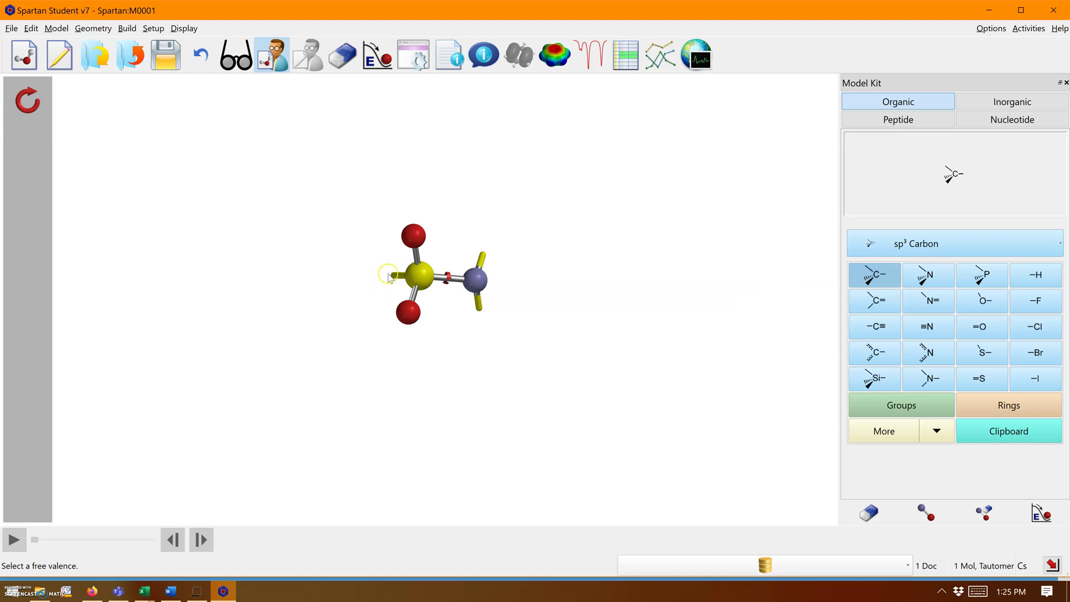
{"action": "left_click", "coordinate": [390, 275]}
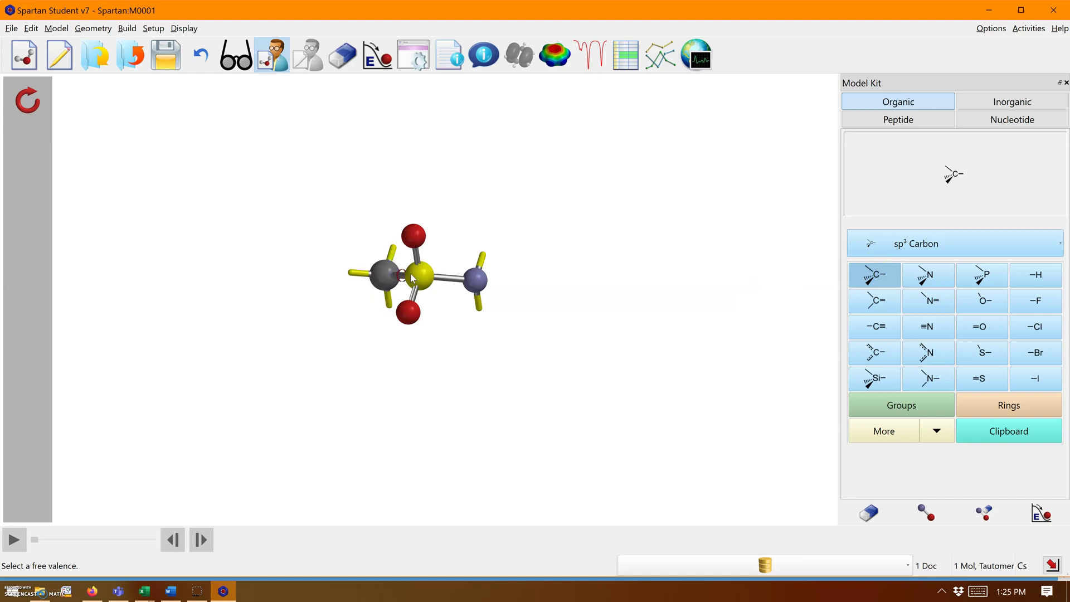
{"action": "left_click", "coordinate": [483, 254]}
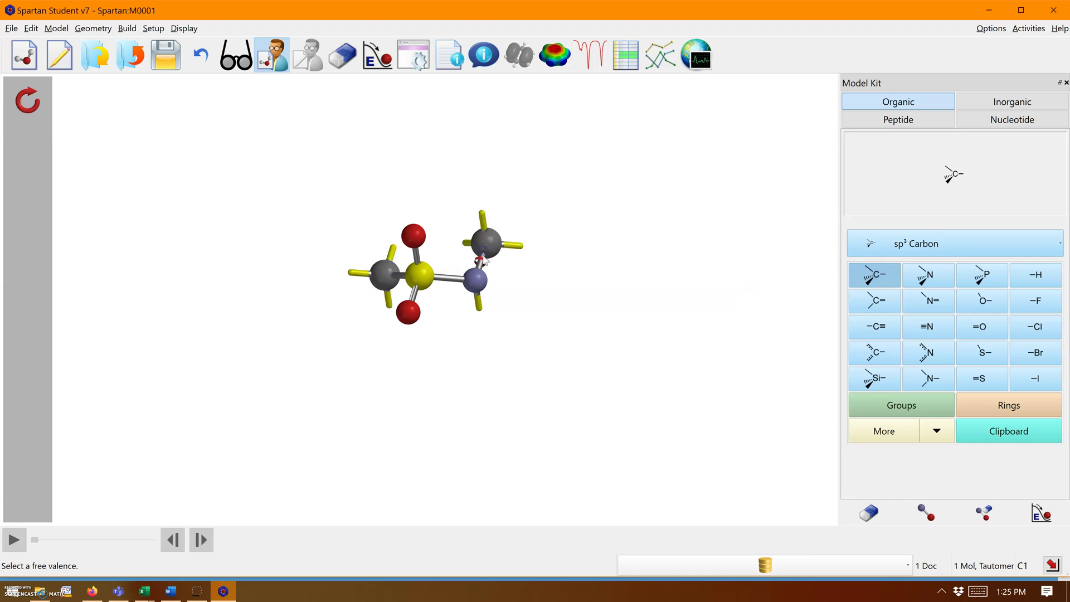
{"action": "left_click", "coordinate": [479, 308]}
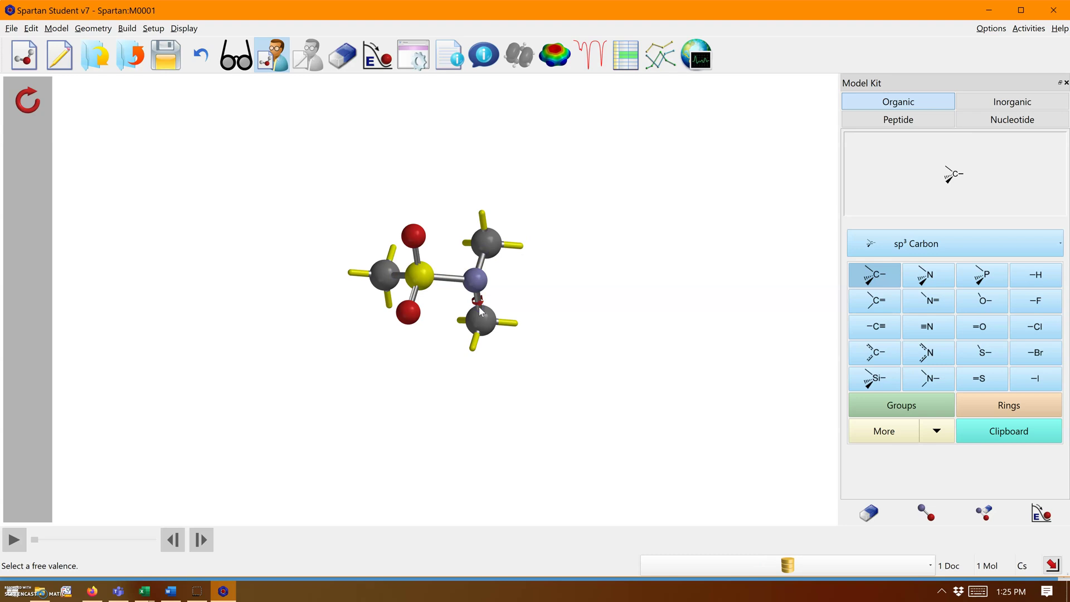
{"action": "left_click", "coordinate": [393, 248]}
{"action": "left_click", "coordinate": [388, 306]}
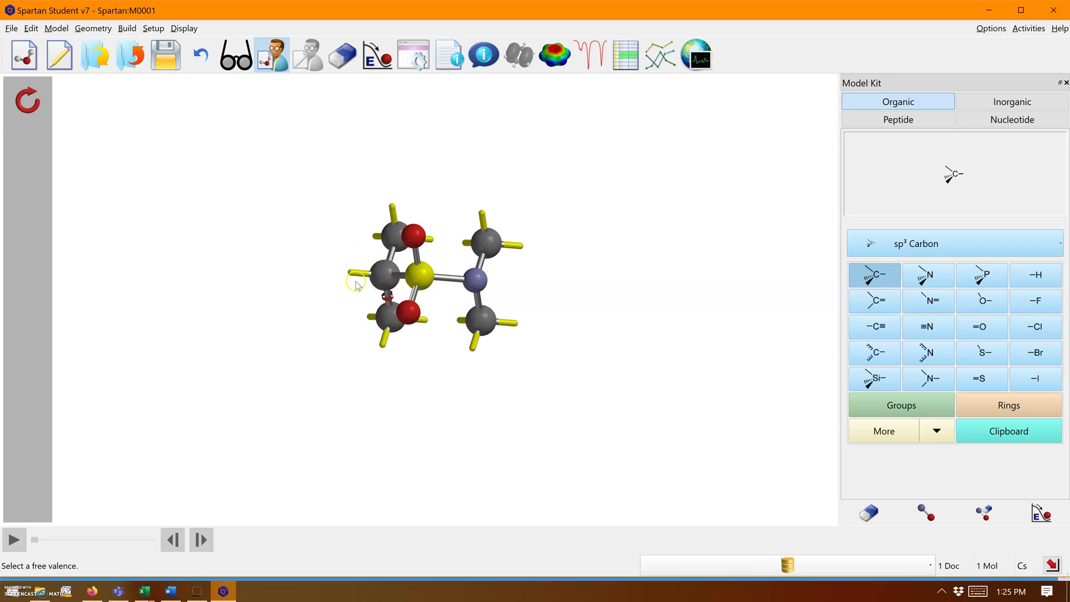
{"action": "left_click", "coordinate": [355, 280]}
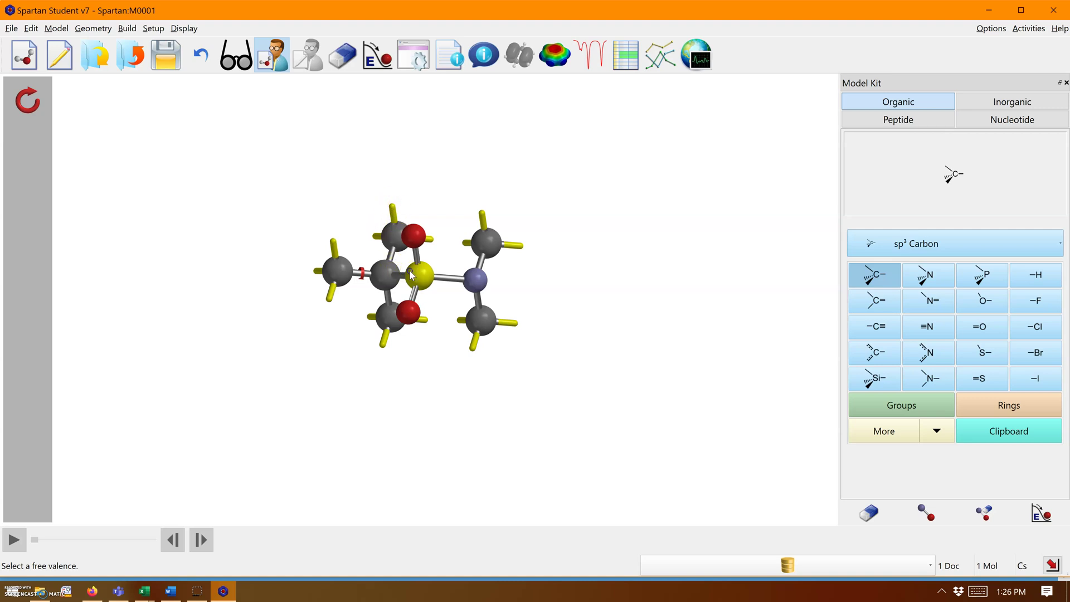
Step: Rotate the sulfonamide so both oxygens sit above and below sulfur, then zoom in
{"action": "mouse_move", "coordinate": [411, 274]}
{"action": "left_mouse_down"}
{"action": "mouse_move", "coordinate": [411, 265]}
{"action": "mouse_move", "coordinate": [421, 274]}
{"action": "left_mouse_up"}
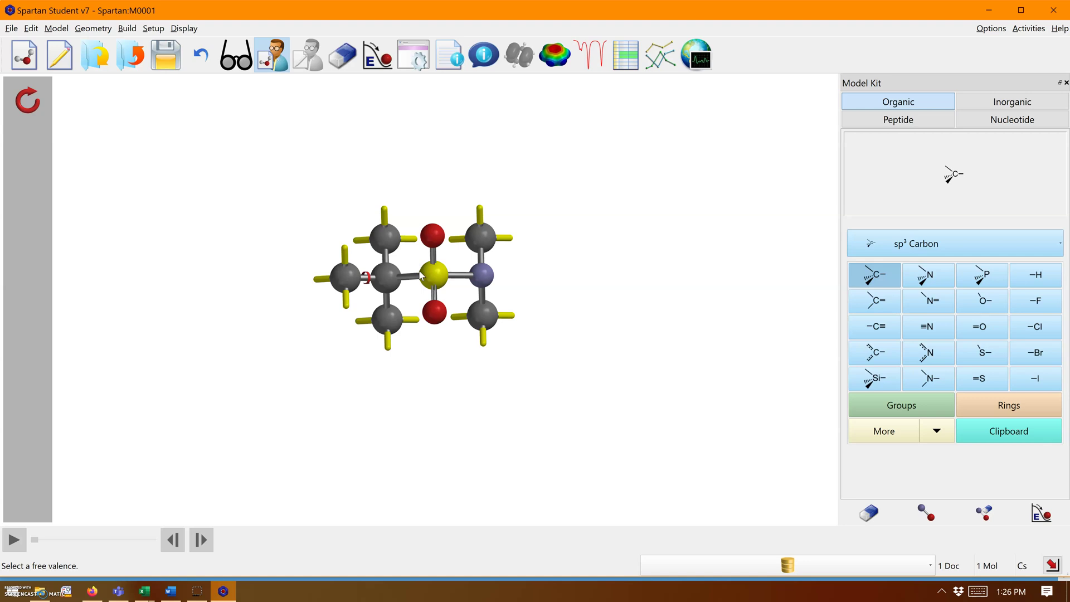
{"action": "scroll", "coordinate": [420, 274], "scroll_direction": "up", "scroll_amount": 10}
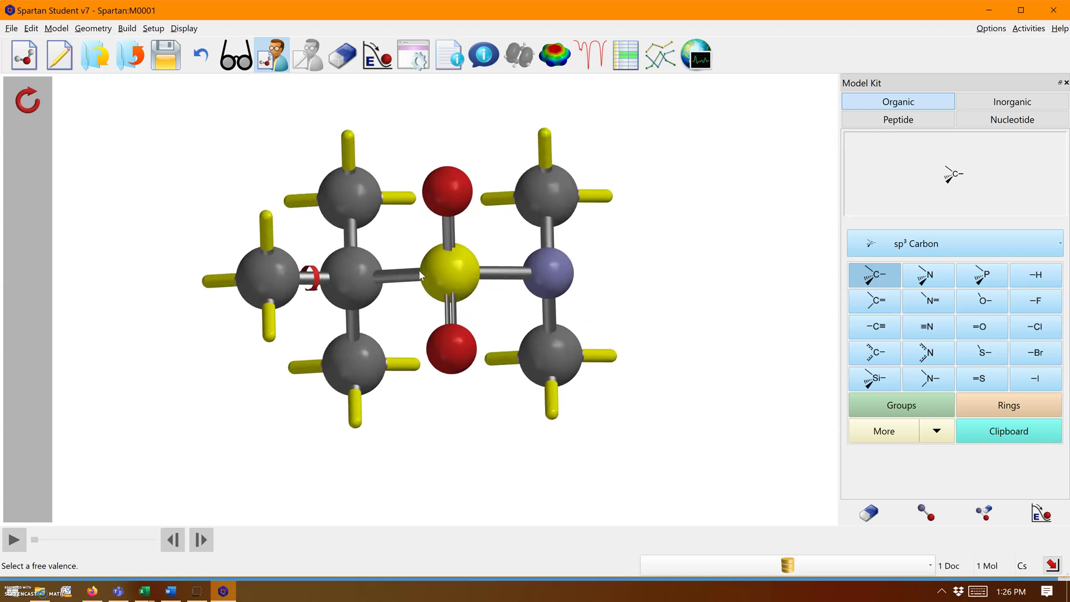
{"action": "scroll", "coordinate": [419, 270], "scroll_direction": "up", "scroll_amount": 4}
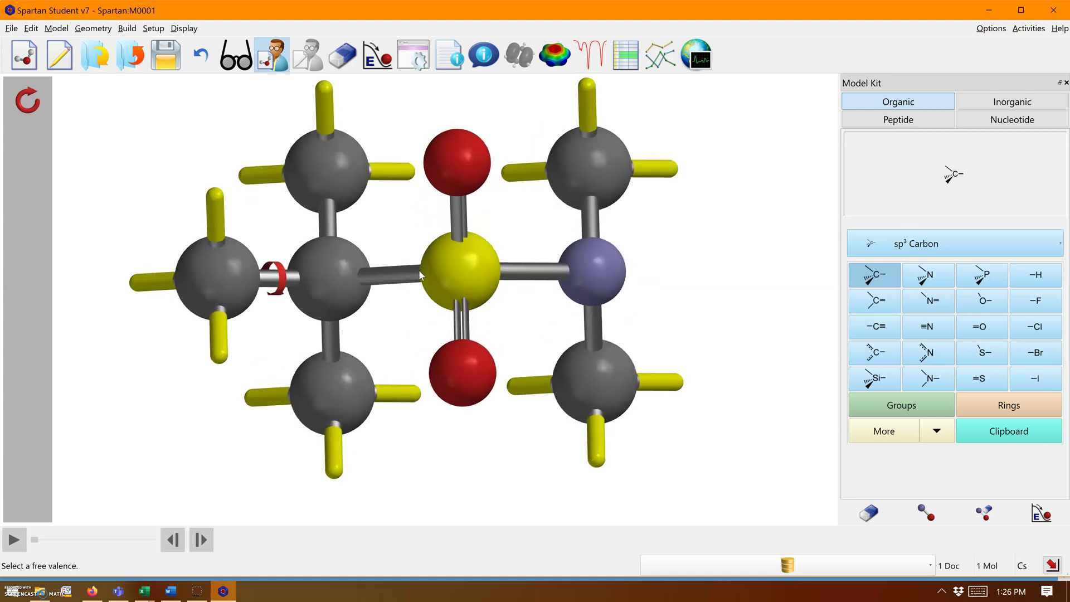
{"action": "scroll", "coordinate": [419, 269], "scroll_direction": "up", "scroll_amount": 2}
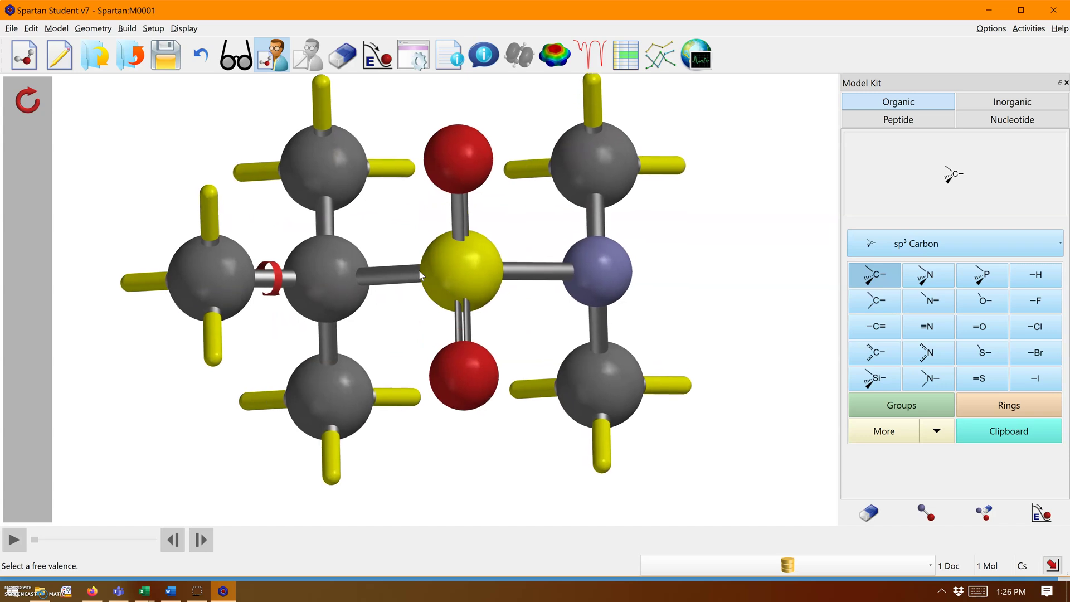
{"action": "scroll", "coordinate": [418, 270], "scroll_direction": "down", "scroll_amount": 1}
{"action": "scroll", "coordinate": [419, 269], "scroll_direction": "down", "scroll_amount": 5}
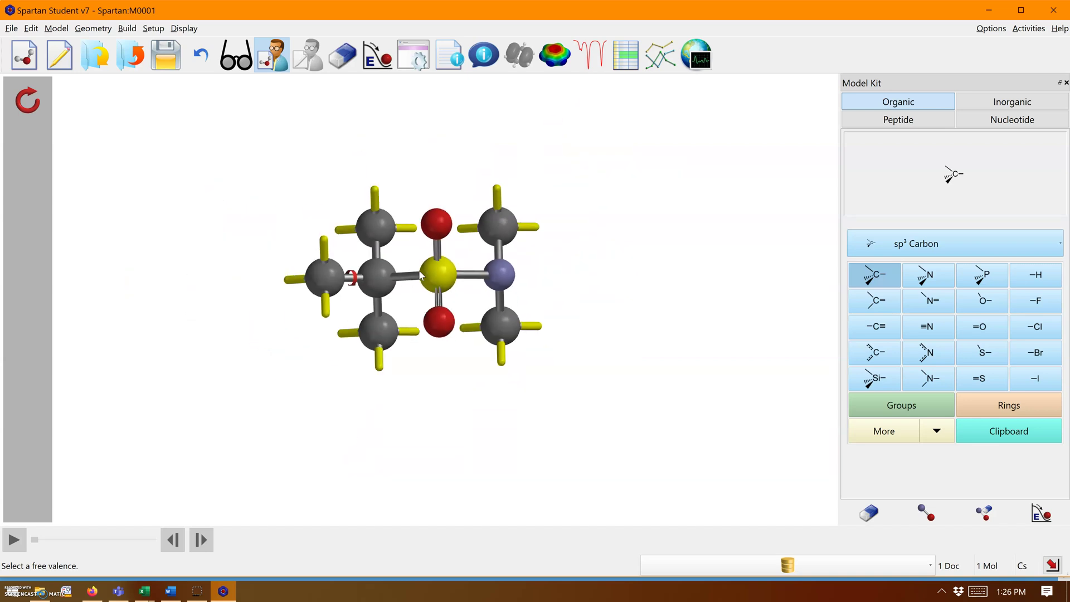
{"action": "scroll", "coordinate": [420, 279], "scroll_direction": "up", "scroll_amount": 6}
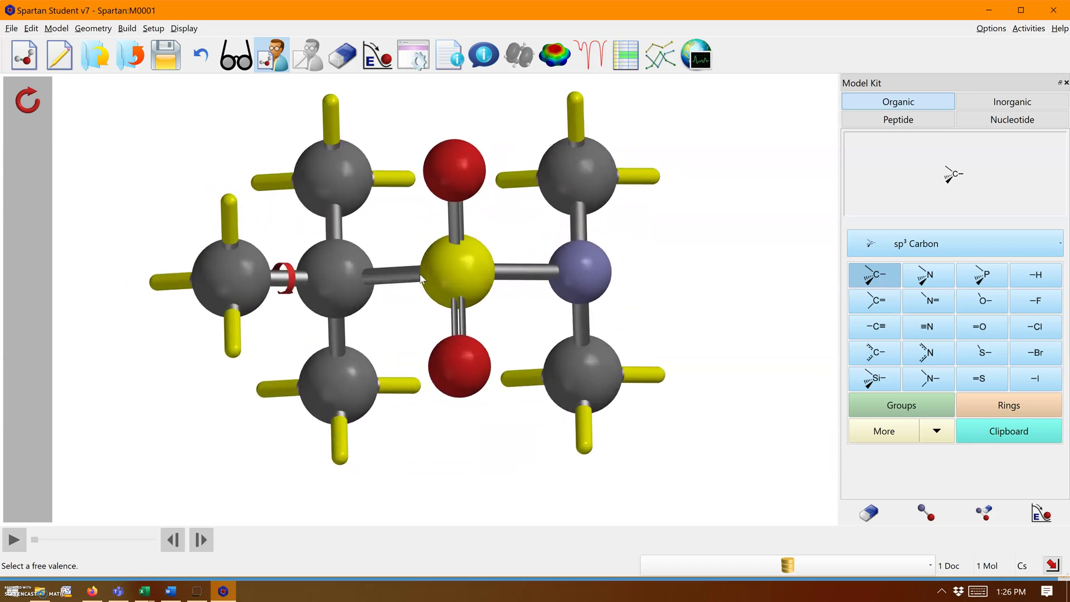
{"action": "scroll", "coordinate": [420, 279], "scroll_direction": "down", "scroll_amount": 4}
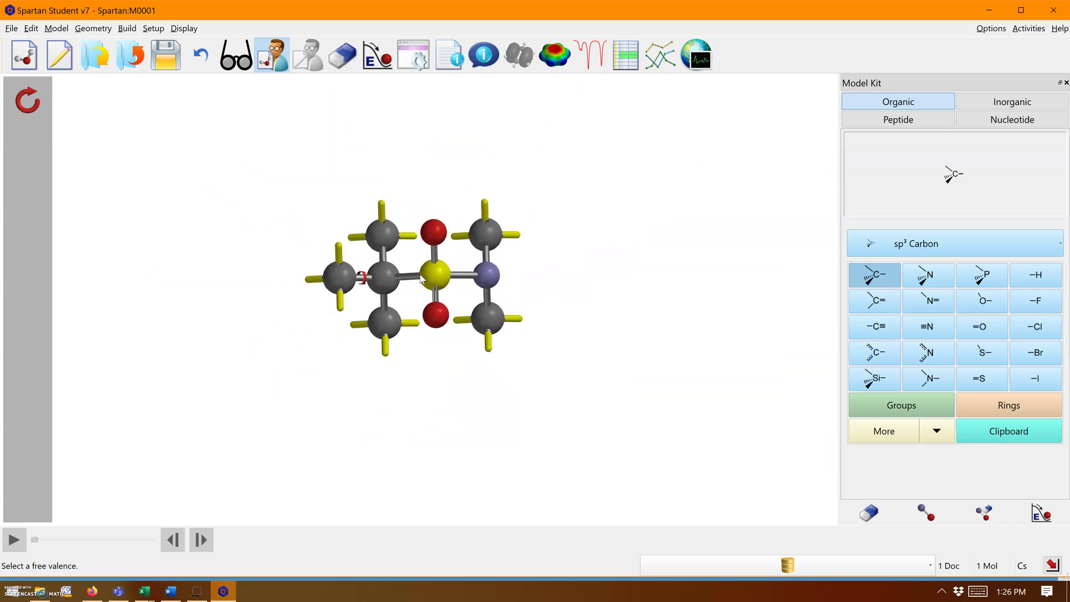
{"action": "scroll", "coordinate": [420, 278], "scroll_direction": "up", "scroll_amount": 2}
{"action": "scroll", "coordinate": [420, 279], "scroll_direction": "down", "scroll_amount": 2}
{"action": "scroll", "coordinate": [420, 279], "scroll_direction": "up", "scroll_amount": 3}
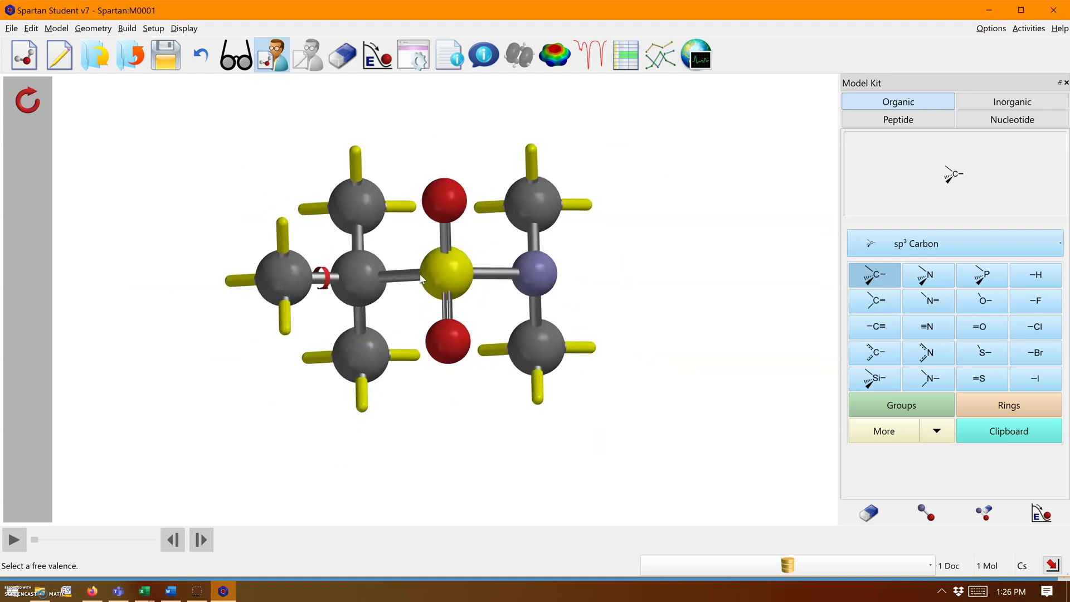
{"action": "scroll", "coordinate": [420, 279], "scroll_direction": "up", "scroll_amount": 2}
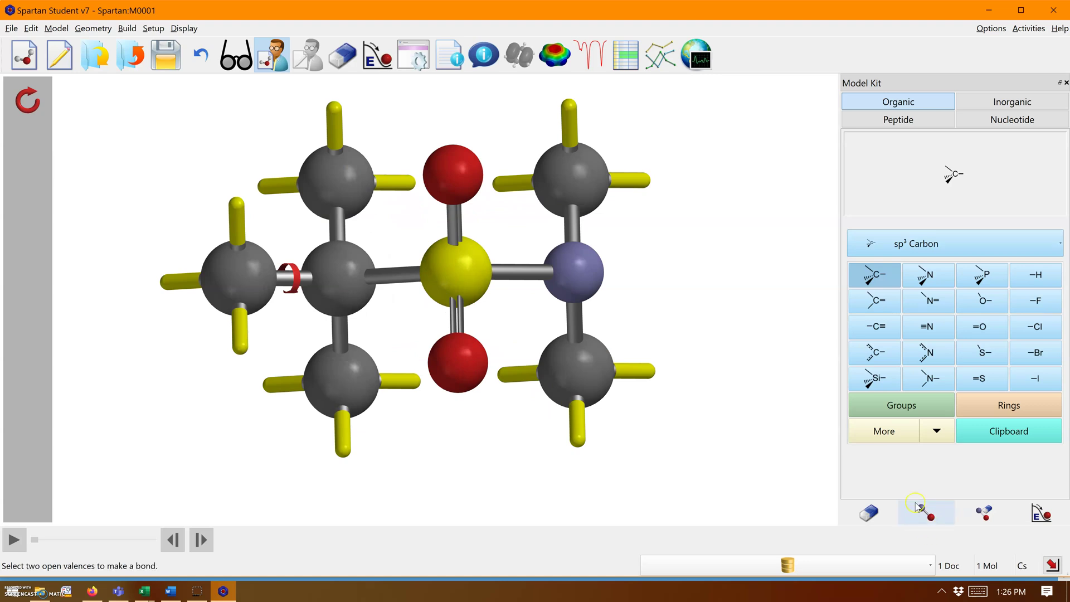
{"action": "left_click", "coordinate": [994, 517]}
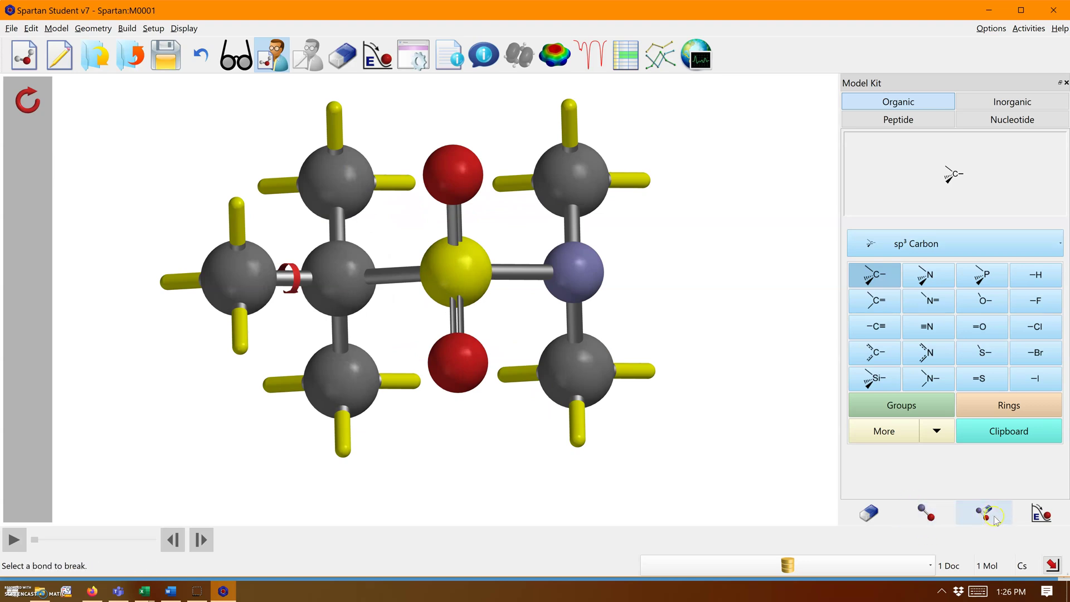
{"action": "left_click", "coordinate": [863, 518]}
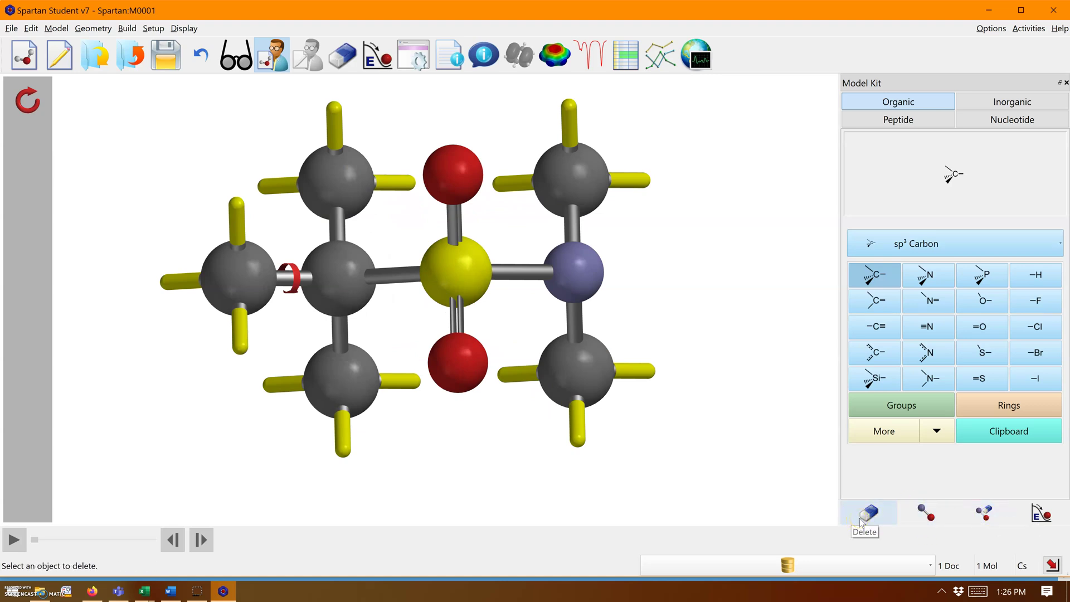
{"action": "left_click", "coordinate": [861, 520]}
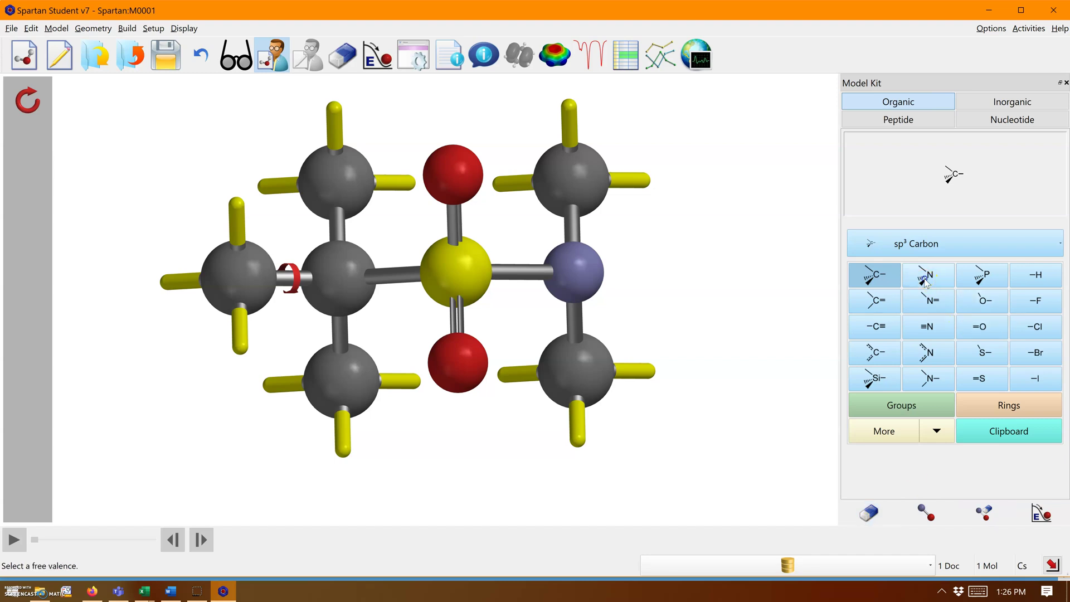
{"action": "left_click", "coordinate": [924, 281]}
{"action": "left_click", "coordinate": [931, 358]}
{"action": "left_click", "coordinate": [928, 381]}
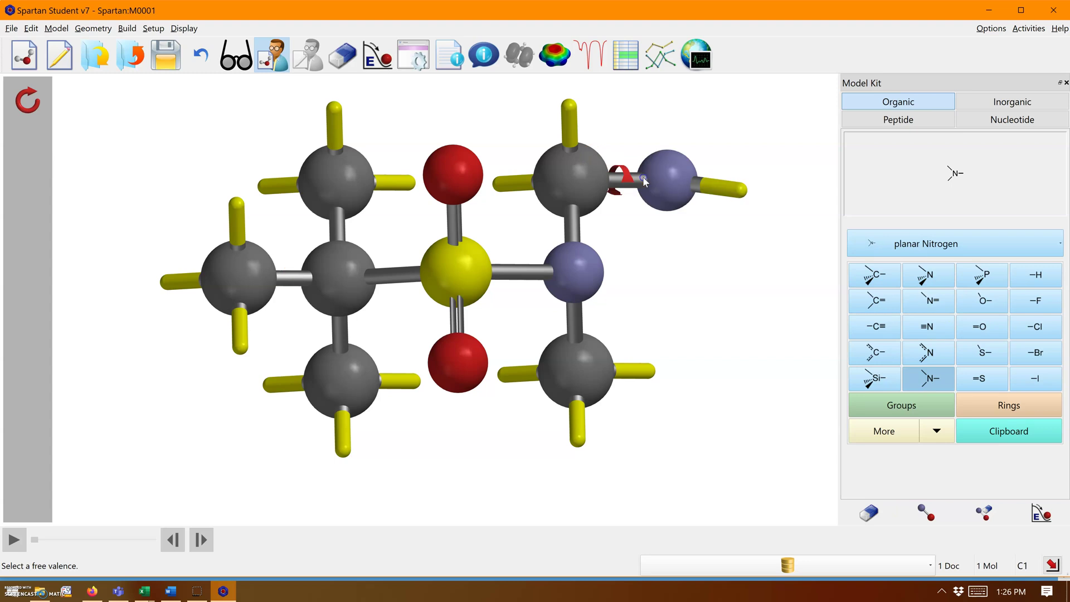
{"action": "left_click", "coordinate": [867, 512]}
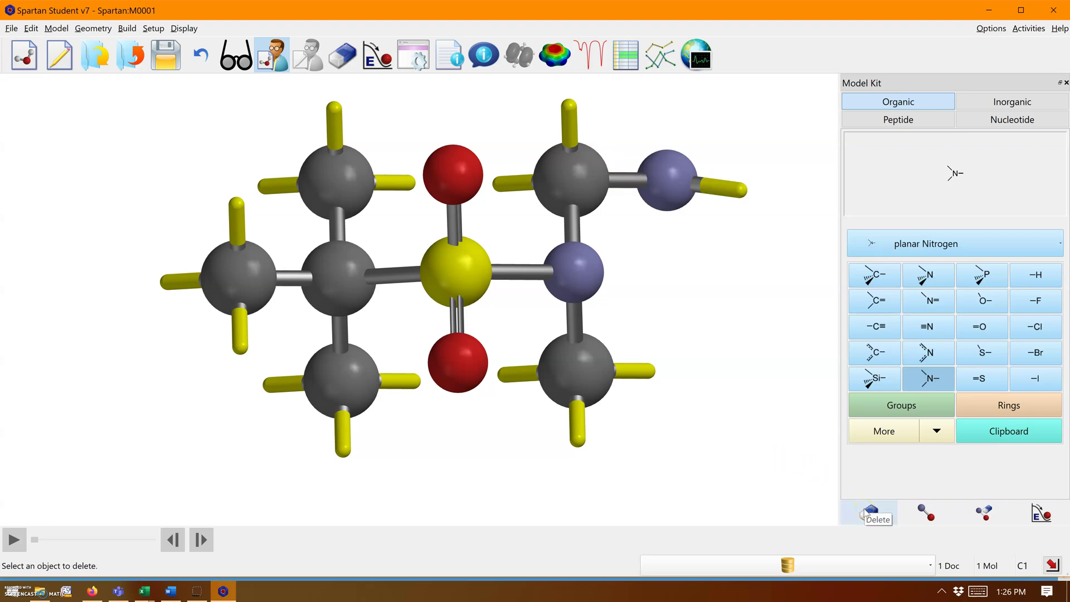
{"action": "left_click", "coordinate": [863, 509]}
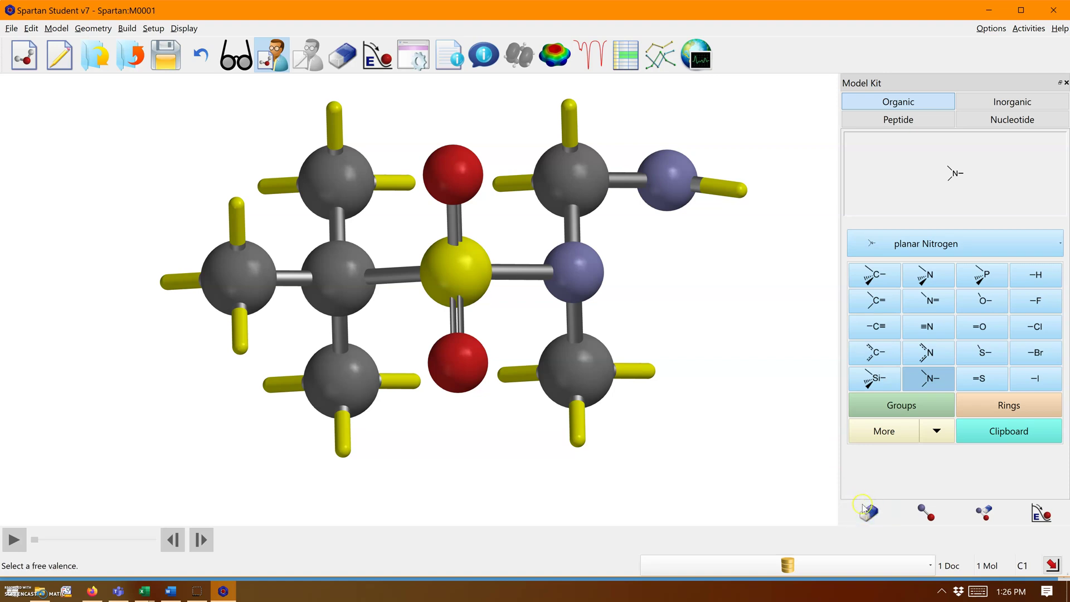
{"action": "left_click", "coordinate": [863, 509]}
{"action": "double_click", "coordinate": [871, 507]}
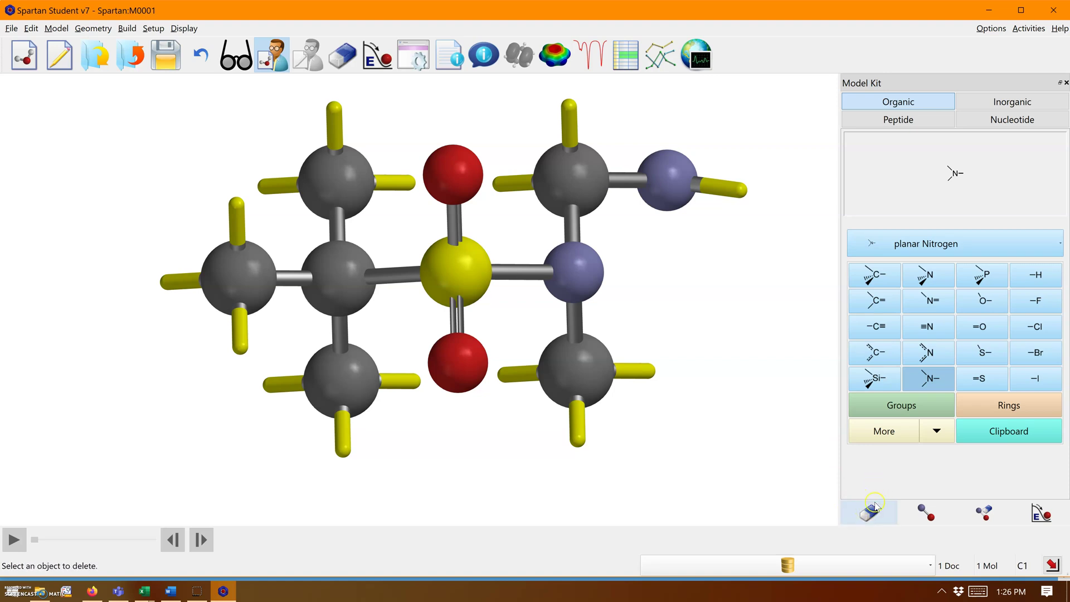
{"action": "left_click", "coordinate": [873, 507]}
{"action": "left_click", "coordinate": [872, 507]}
{"action": "left_click", "coordinate": [872, 507]}
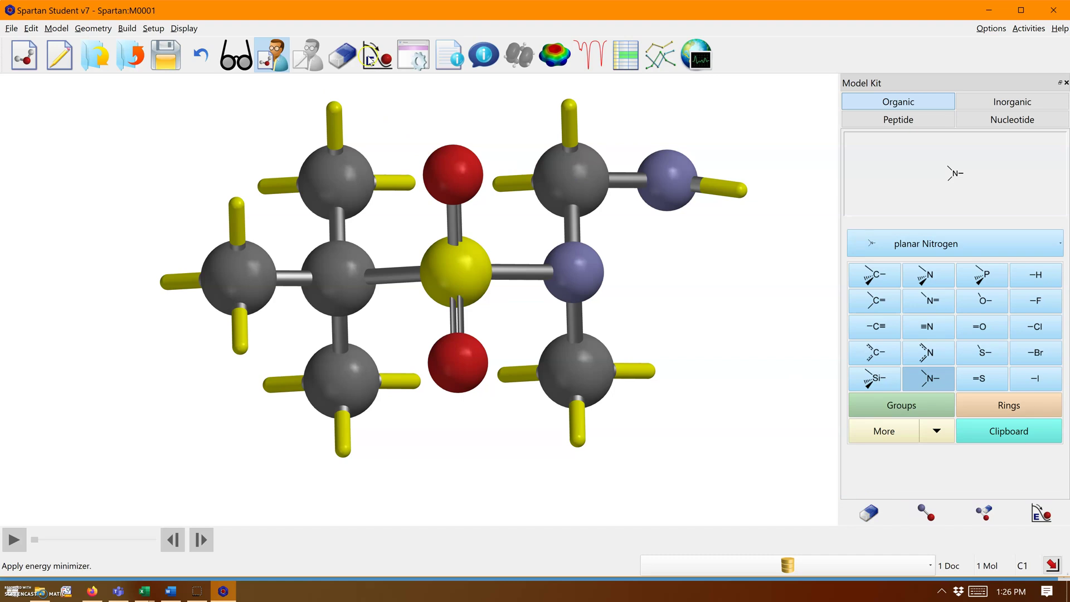
{"action": "left_click", "coordinate": [865, 519]}
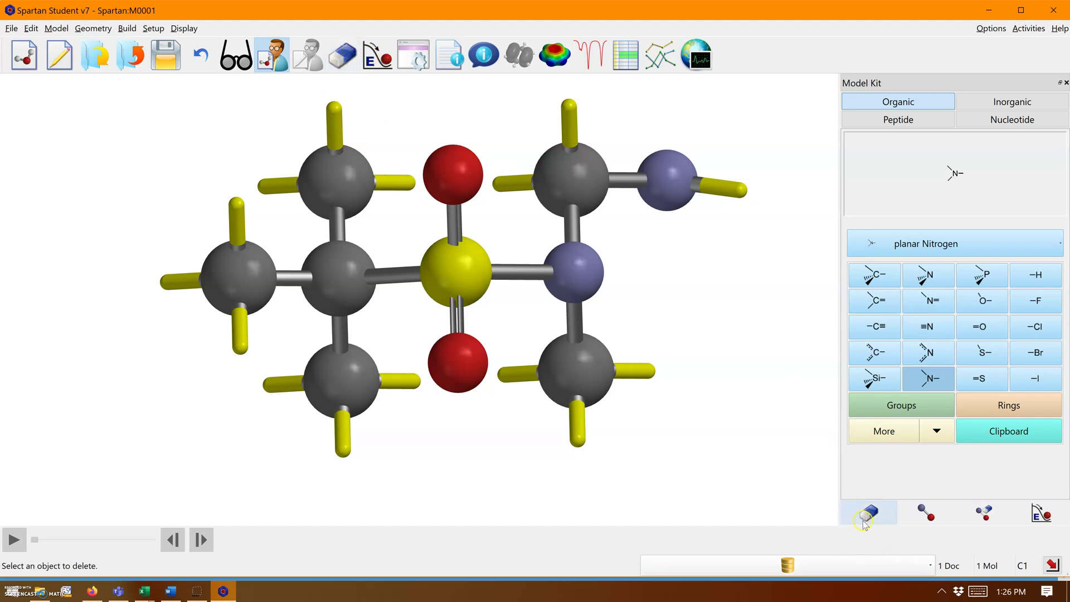
{"action": "left_click", "coordinate": [664, 193]}
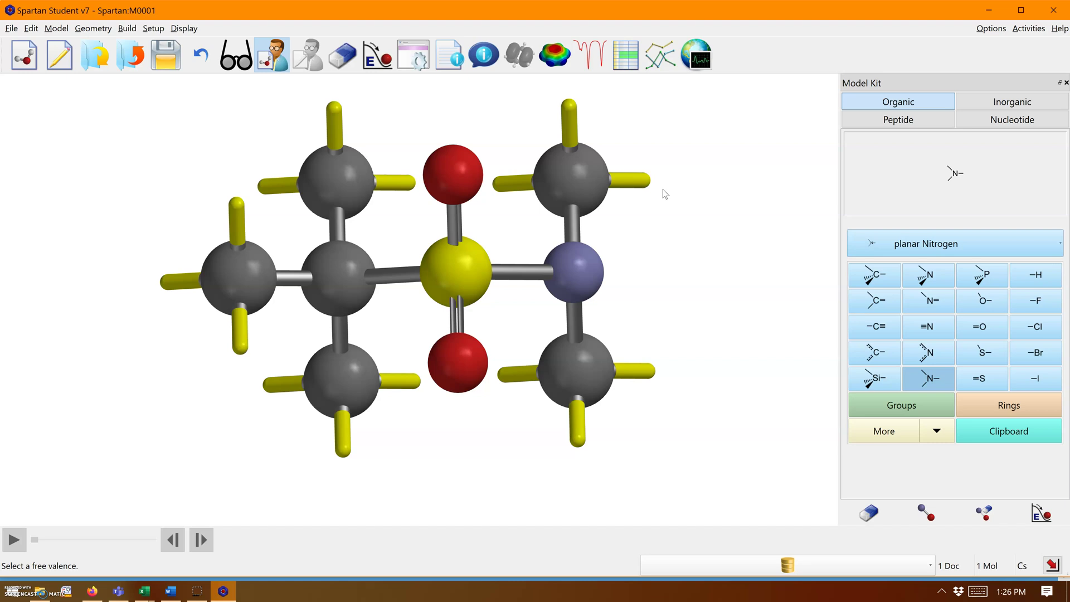
{"action": "left_click", "coordinate": [926, 517]}
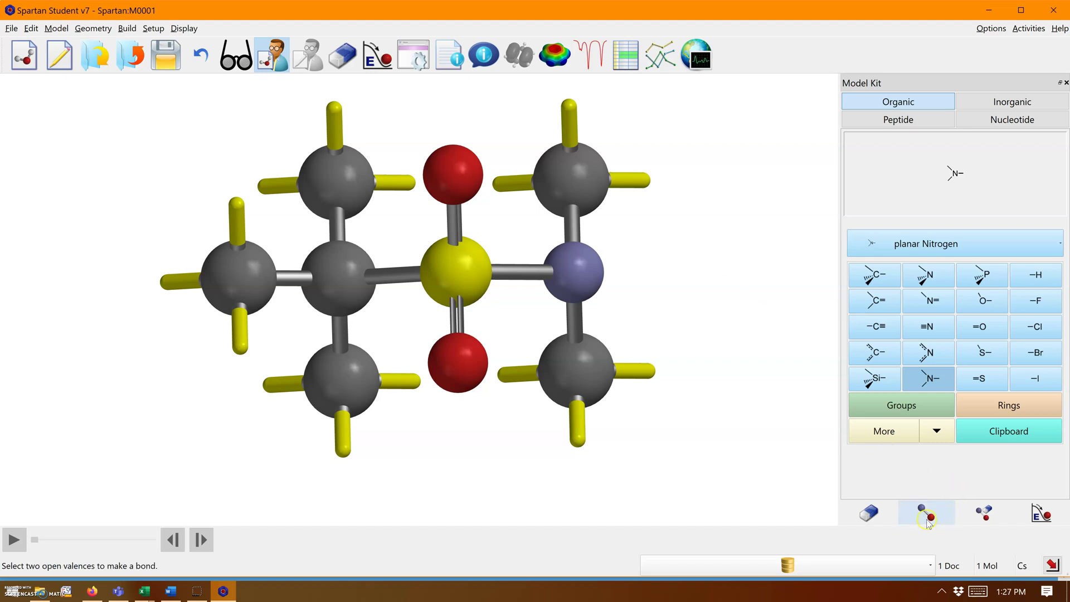
{"action": "left_click", "coordinate": [922, 513]}
{"action": "left_click", "coordinate": [920, 513]}
{"action": "left_click", "coordinate": [981, 511]}
{"action": "left_click", "coordinate": [980, 511]}
{"action": "left_click", "coordinate": [920, 521]}
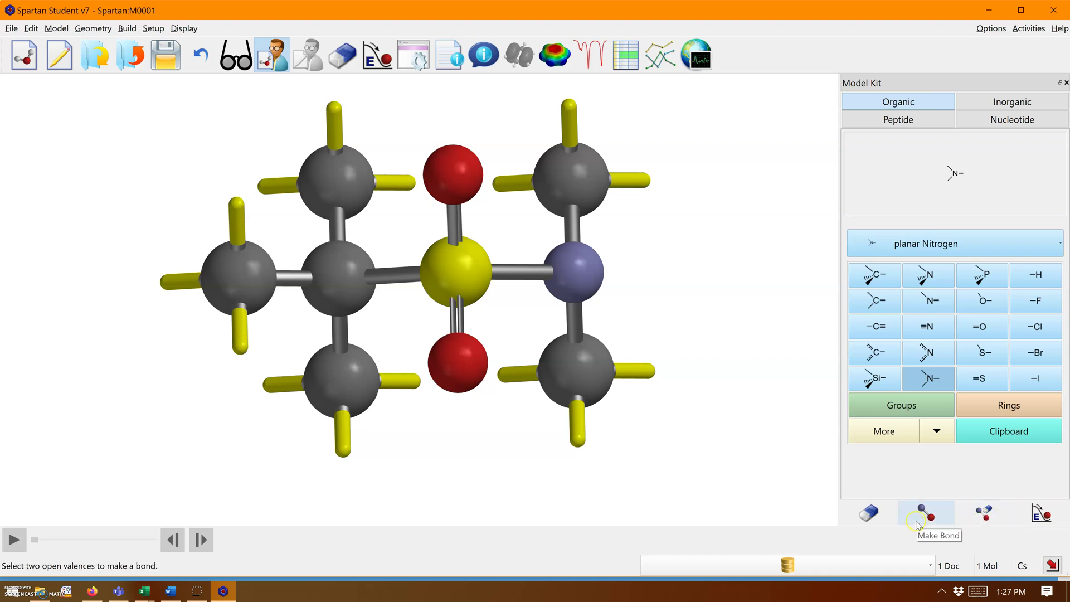
{"action": "left_click", "coordinate": [919, 518]}
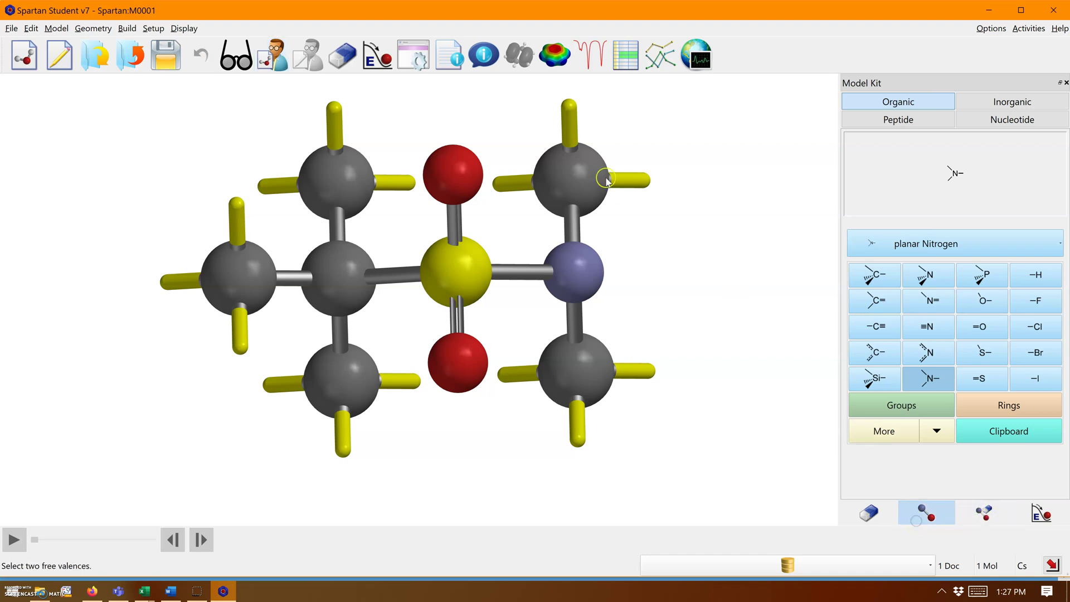
{"action": "left_click", "coordinate": [569, 108]}
{"action": "left_click", "coordinate": [986, 517]}
{"action": "left_click", "coordinate": [975, 511]}
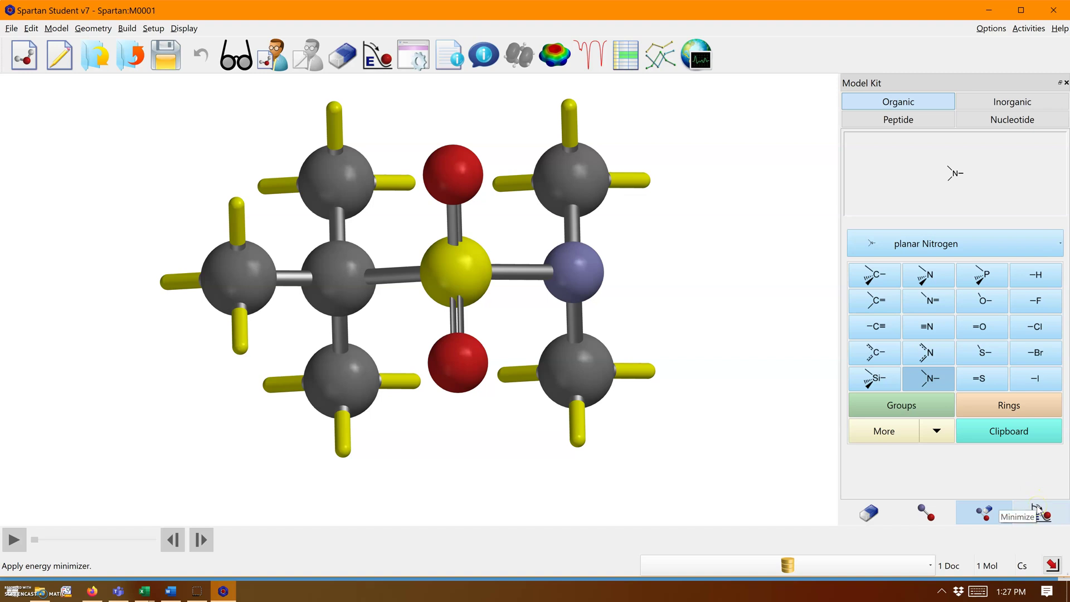
Step: Minimize the sulfonamide to -174.8751 kJ/mol and rotate the relaxed model
{"action": "left_click", "coordinate": [1036, 508]}
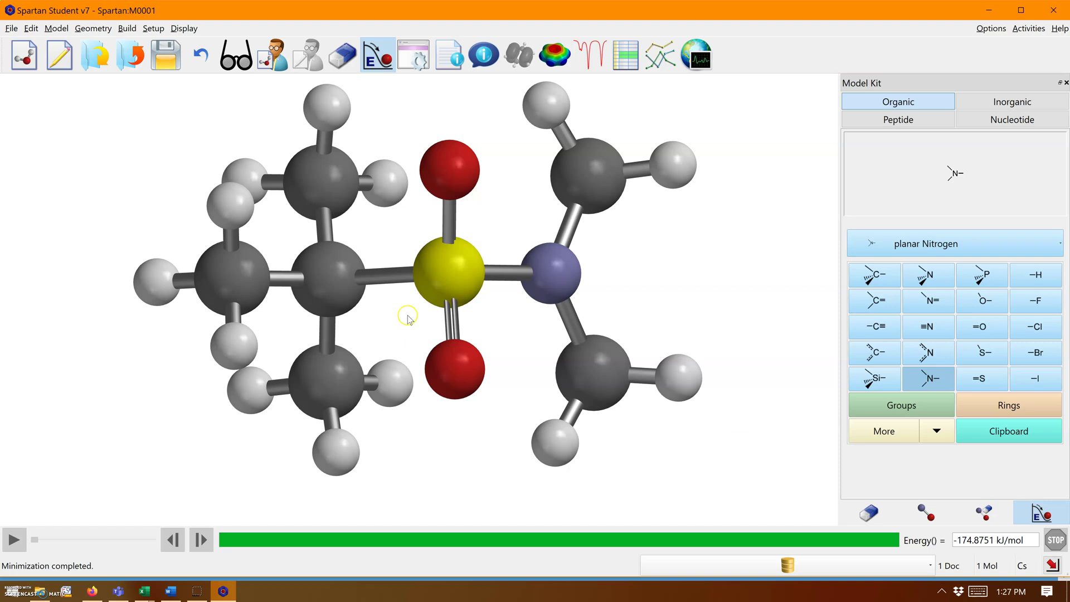
{"action": "mouse_move", "coordinate": [421, 298]}
{"action": "left_mouse_down"}
{"action": "mouse_move", "coordinate": [436, 260]}
{"action": "mouse_move", "coordinate": [428, 288]}
{"action": "left_mouse_up"}
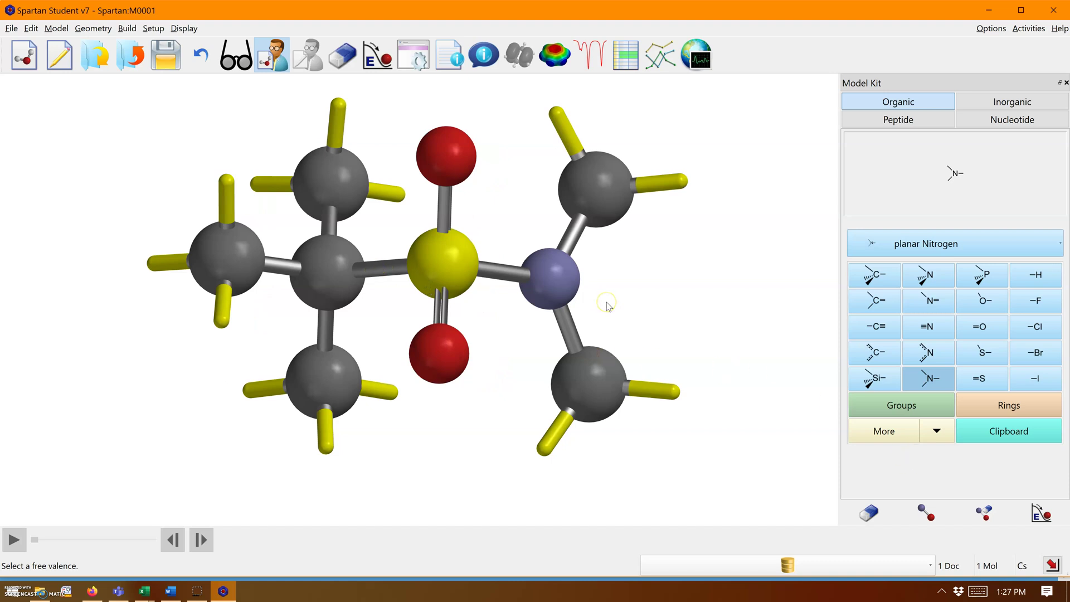
{"action": "left_click", "coordinate": [463, 275]}
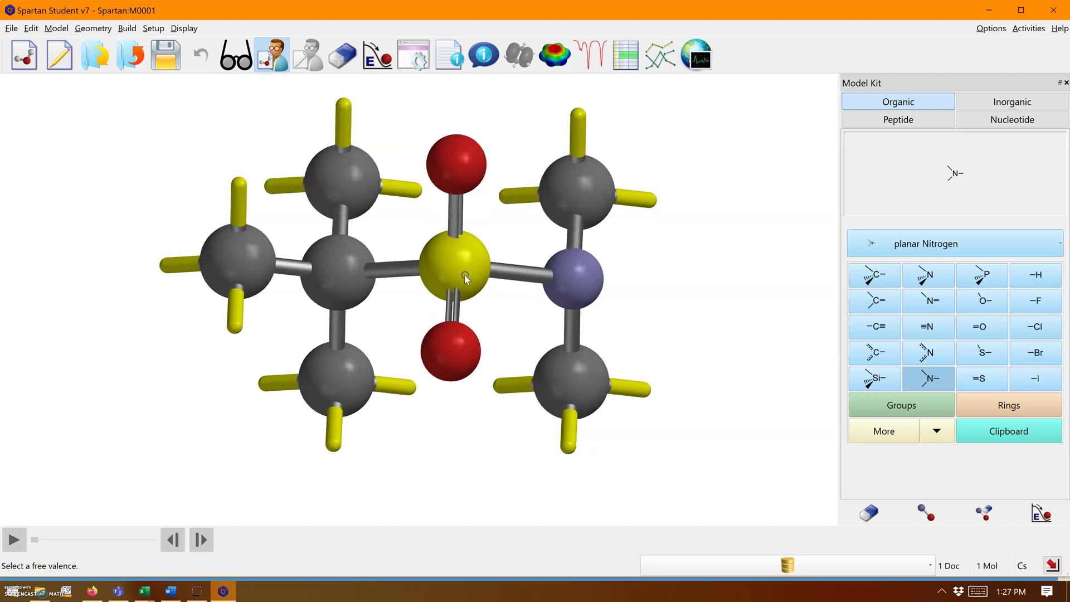
Step: Switch to view mode so hydrogens fill open valences, then zoom and rotate the molecule
{"action": "left_click", "coordinate": [93, 29]}
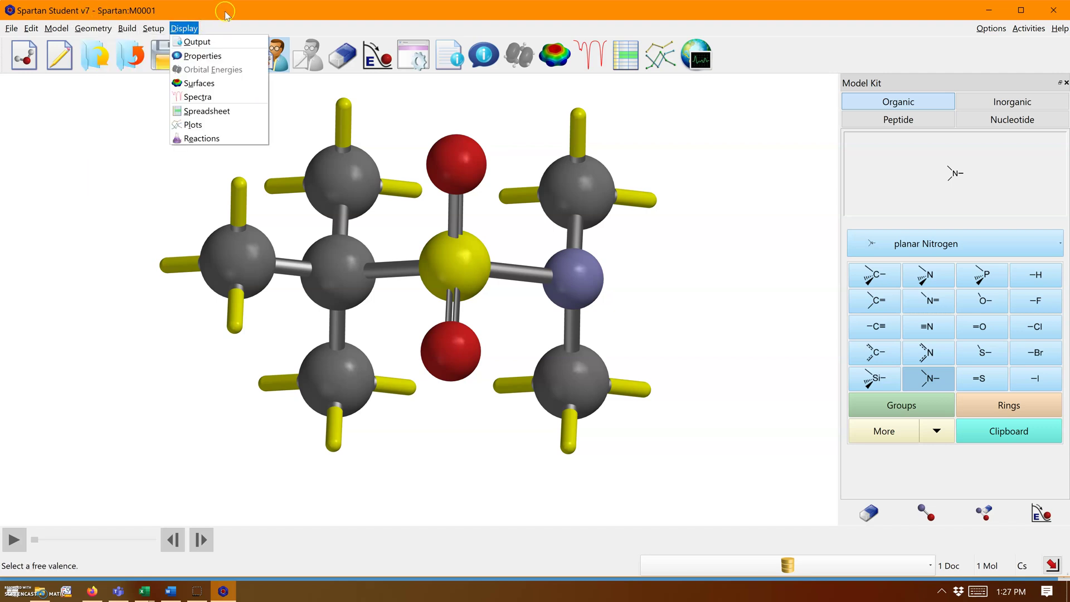
{"action": "left_click", "coordinate": [184, 28]}
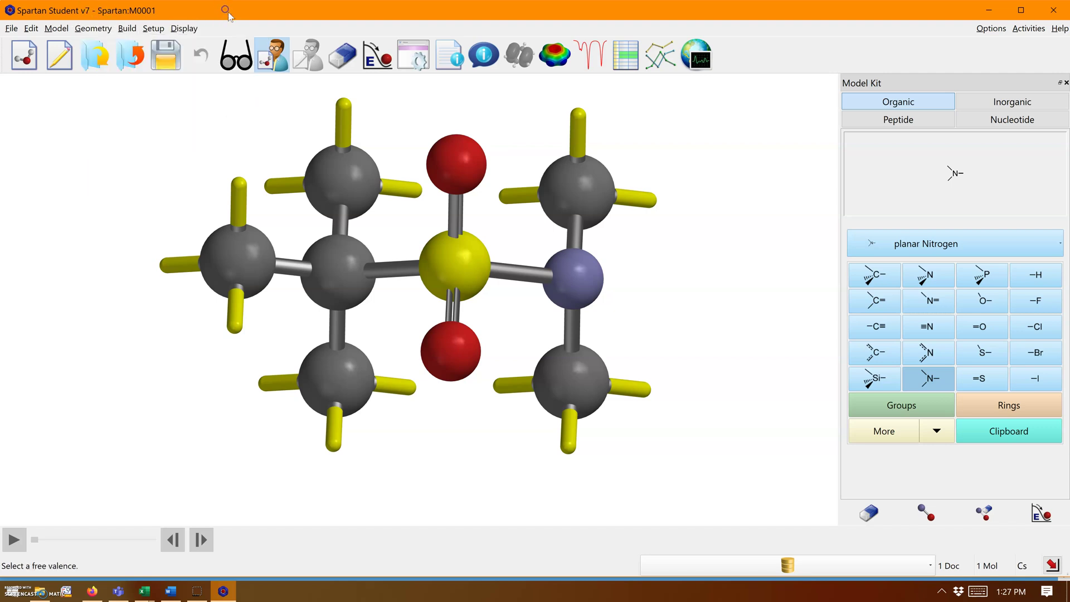
{"action": "left_click", "coordinate": [267, 56]}
{"action": "left_click", "coordinate": [238, 64]}
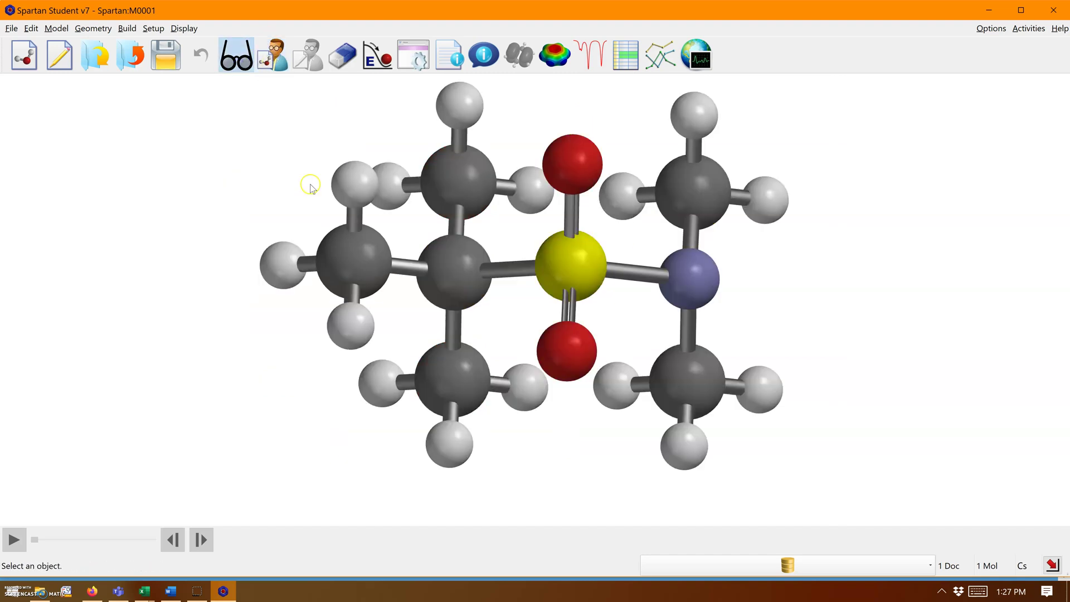
{"action": "scroll", "coordinate": [582, 273], "scroll_direction": "up", "scroll_amount": 4}
{"action": "scroll", "coordinate": [583, 273], "scroll_direction": "down", "scroll_amount": 4}
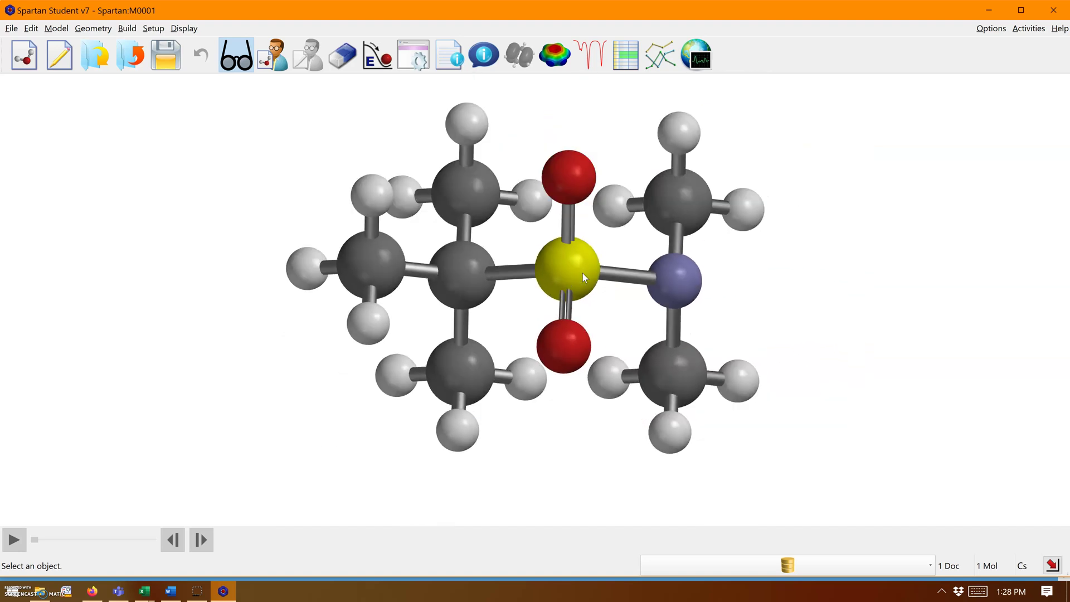
{"action": "mouse_move", "coordinate": [583, 273]}
{"action": "left_mouse_down"}
{"action": "mouse_move", "coordinate": [585, 284]}
{"action": "mouse_move", "coordinate": [584, 275]}
{"action": "left_mouse_up"}
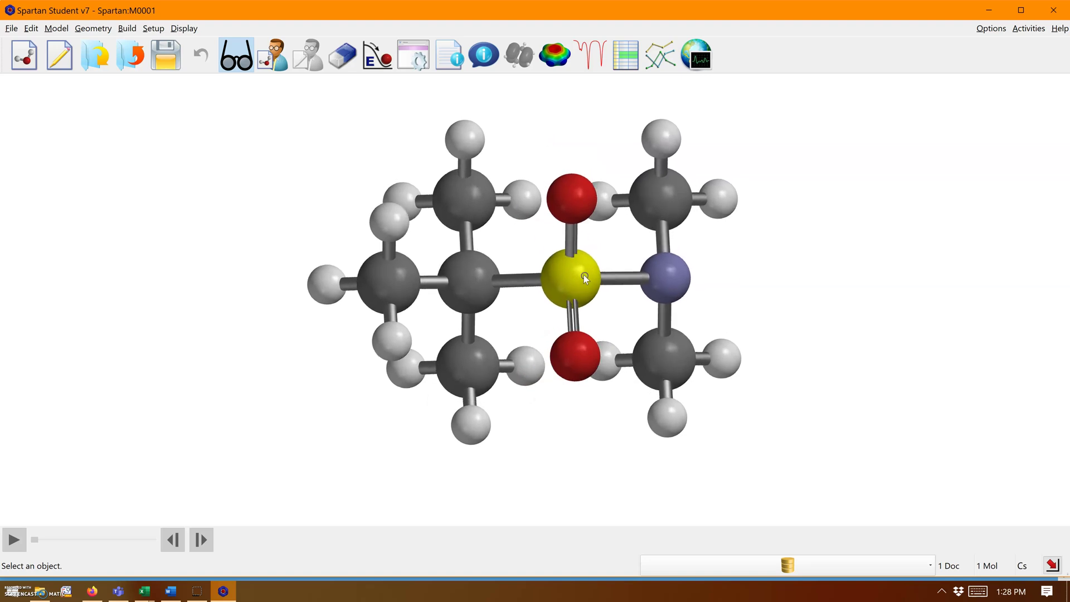
Step: Define a plane through the central tert-butyl carbon and upper and lower N-methyl carbons
{"action": "left_click", "coordinate": [102, 31]}
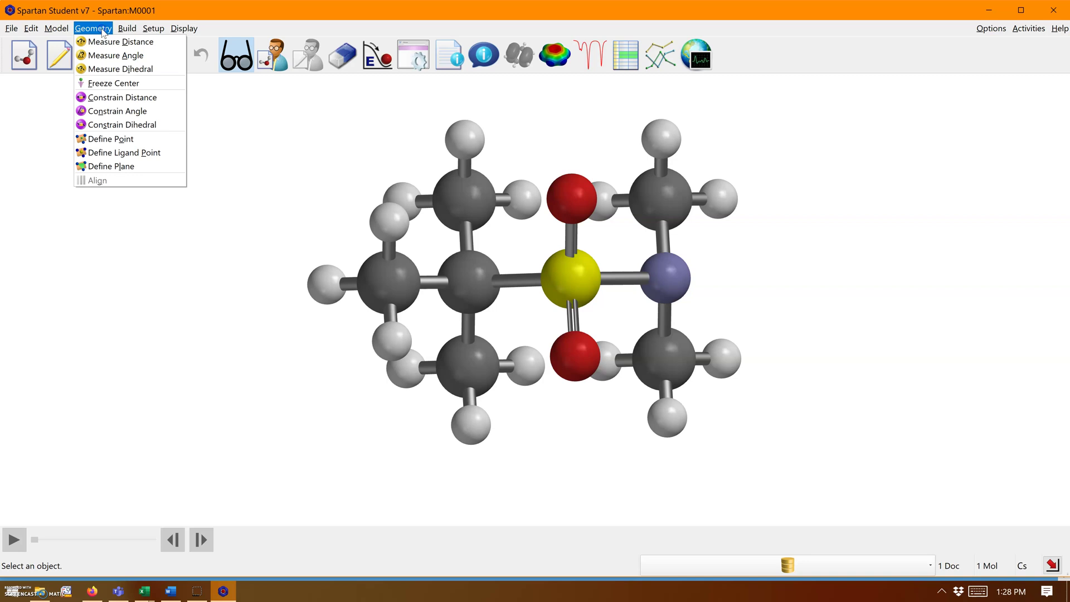
{"action": "left_click", "coordinate": [114, 167]}
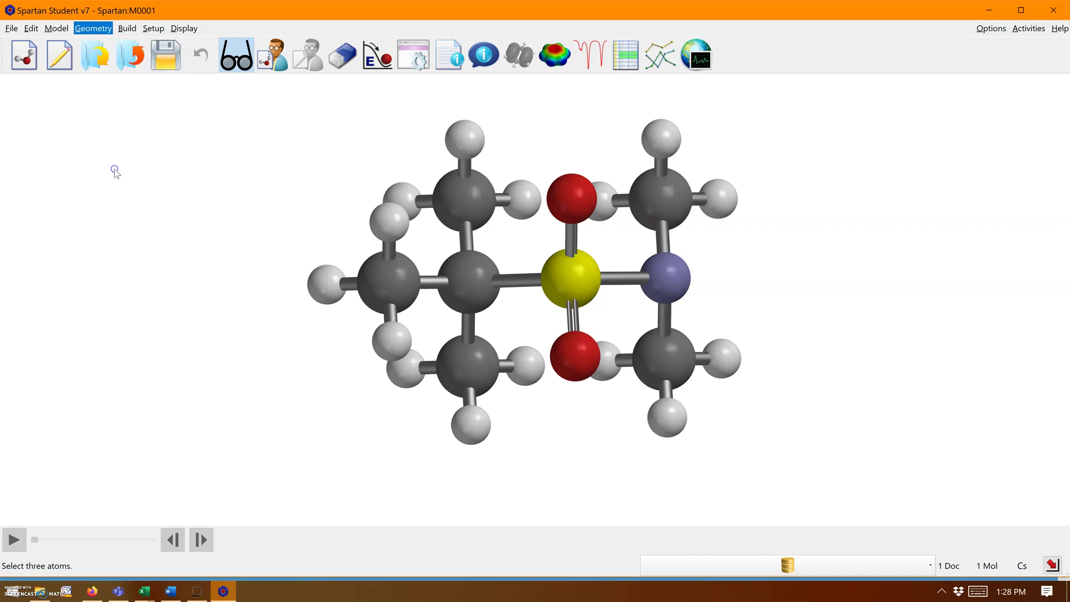
{"action": "left_click", "coordinate": [466, 282]}
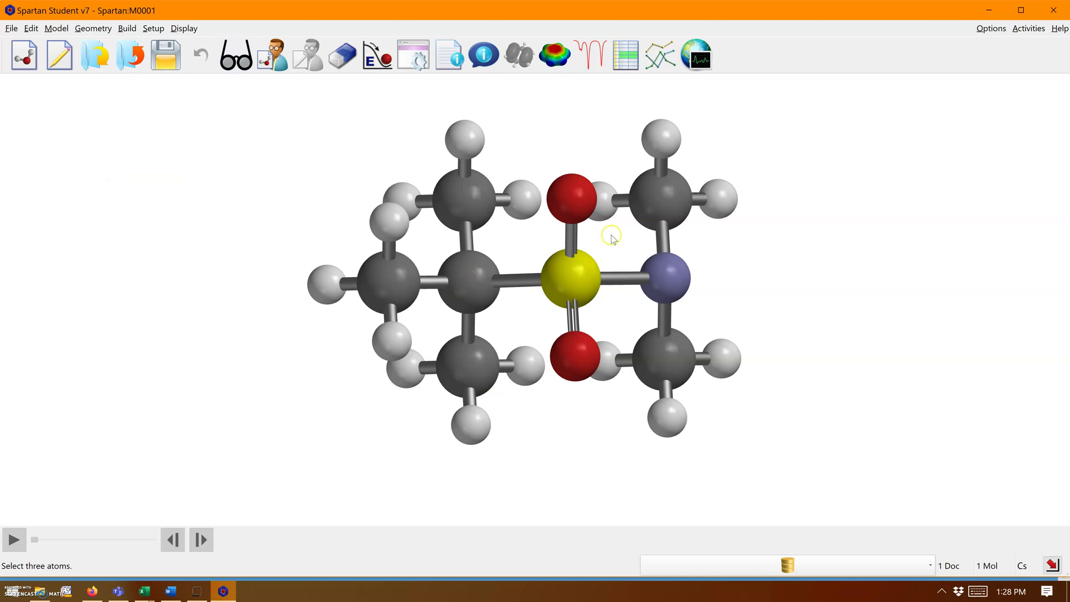
{"action": "left_click", "coordinate": [635, 209]}
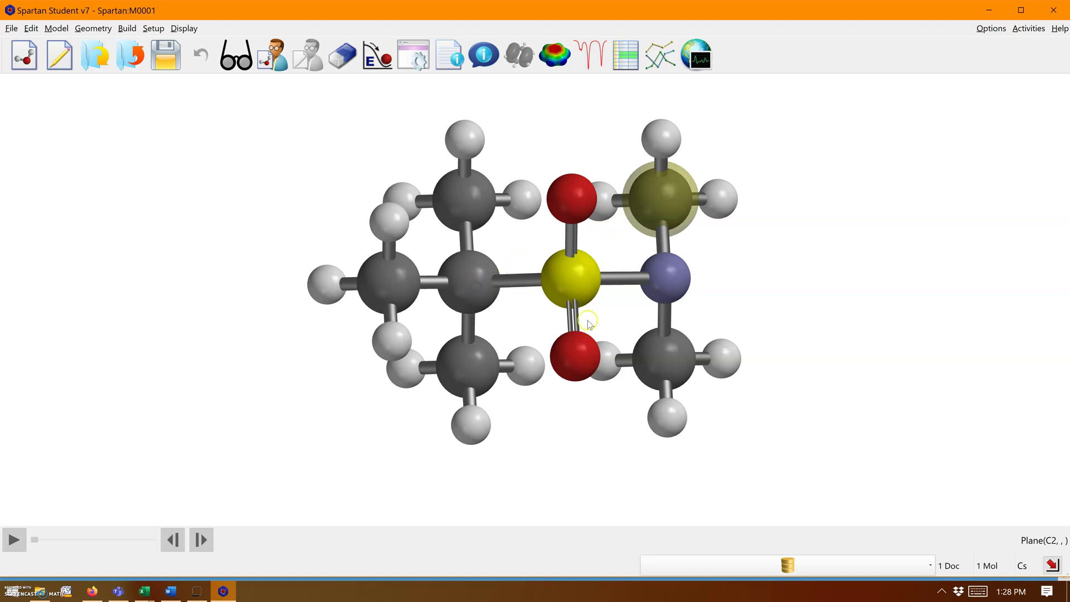
{"action": "left_click", "coordinate": [663, 356]}
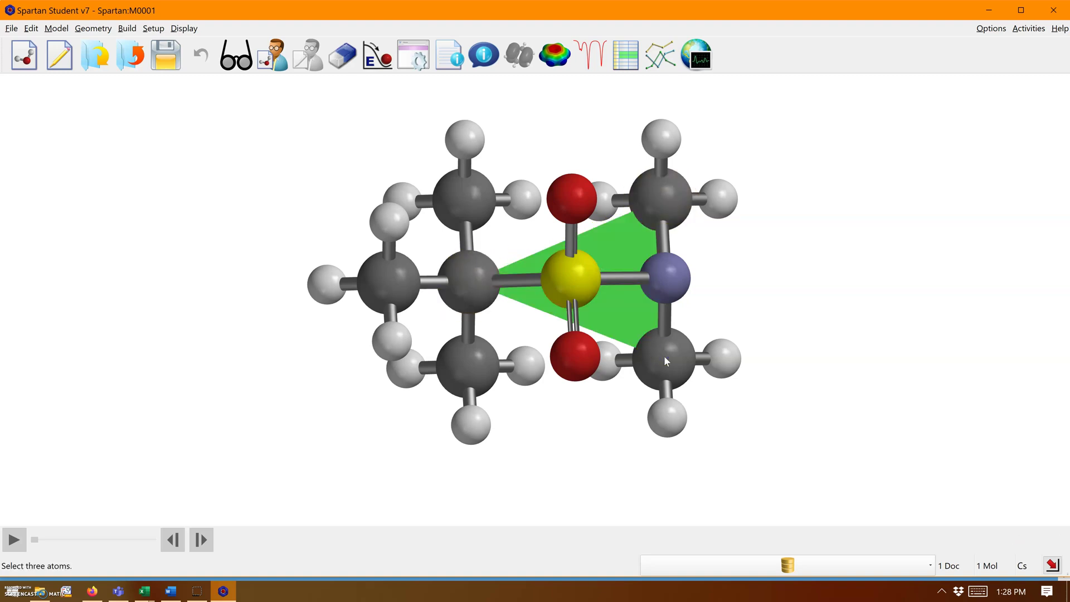
{"action": "mouse_move", "coordinate": [638, 300]}
{"action": "left_mouse_down"}
{"action": "mouse_move", "coordinate": [641, 248]}
{"action": "mouse_move", "coordinate": [636, 304]}
{"action": "left_mouse_up"}
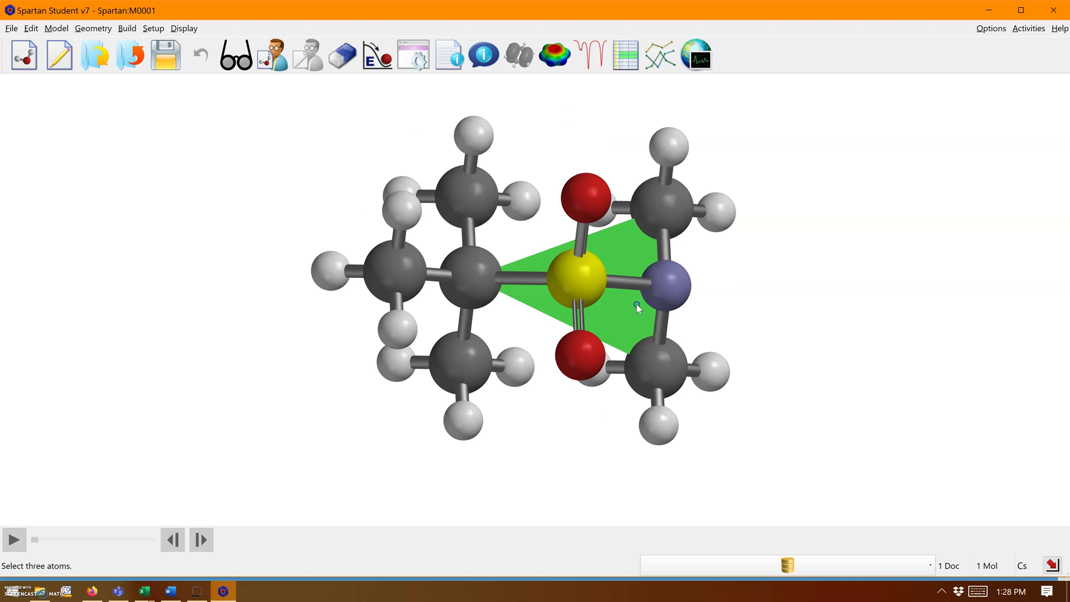
Step: Define a point from the upper N-methyl, central and lower N-methyl carbons, then rotate to see it
{"action": "left_click", "coordinate": [93, 29]}
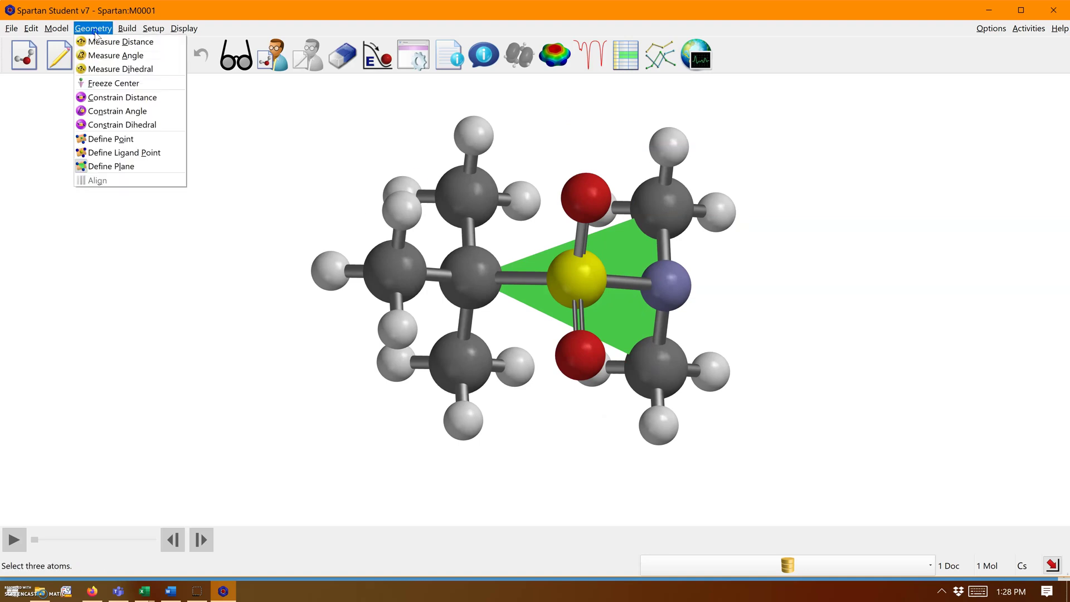
{"action": "left_click", "coordinate": [94, 143]}
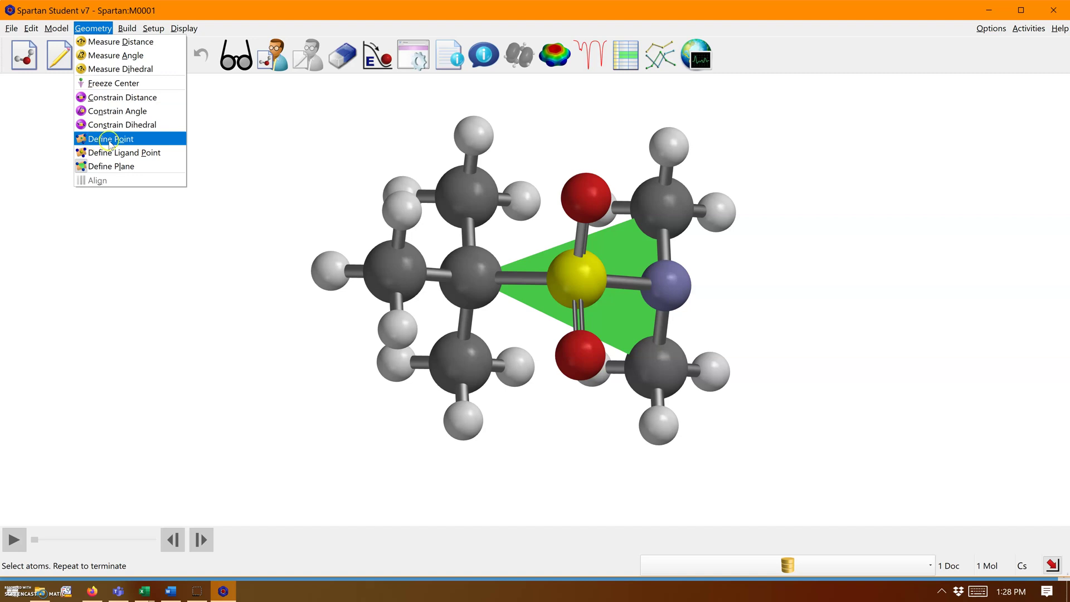
{"action": "left_click", "coordinate": [106, 141]}
{"action": "left_click", "coordinate": [106, 142]}
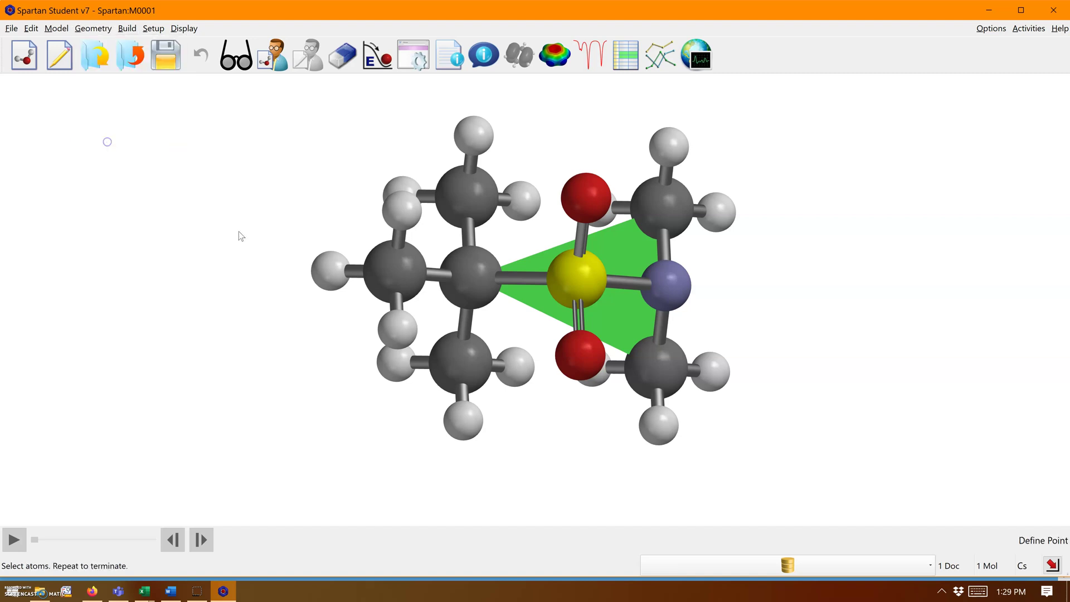
{"action": "left_click", "coordinate": [666, 208]}
{"action": "left_click", "coordinate": [487, 272]}
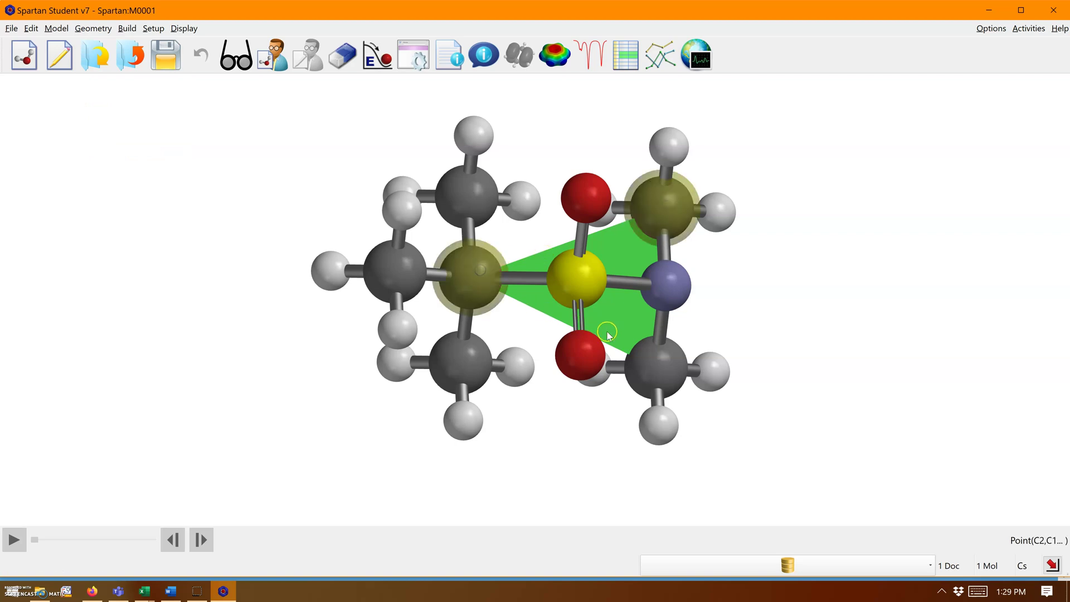
{"action": "left_click", "coordinate": [663, 363]}
{"action": "left_click", "coordinate": [676, 192]}
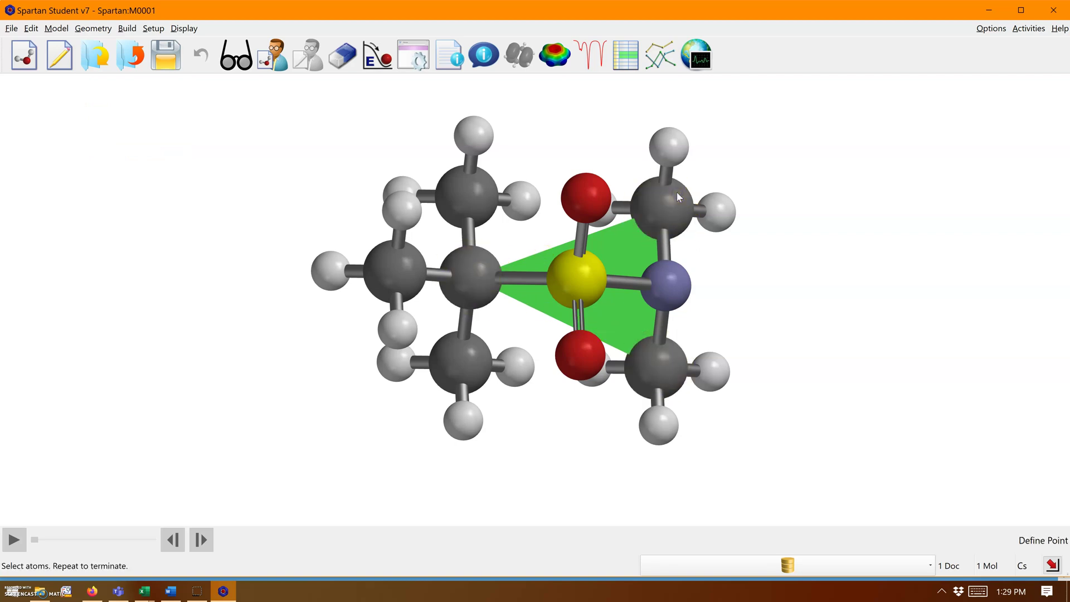
{"action": "mouse_move", "coordinate": [671, 234]}
{"action": "left_mouse_down"}
{"action": "mouse_move", "coordinate": [664, 292]}
{"action": "mouse_move", "coordinate": [666, 280]}
{"action": "left_mouse_up"}
{"action": "left_click", "coordinate": [594, 305]}
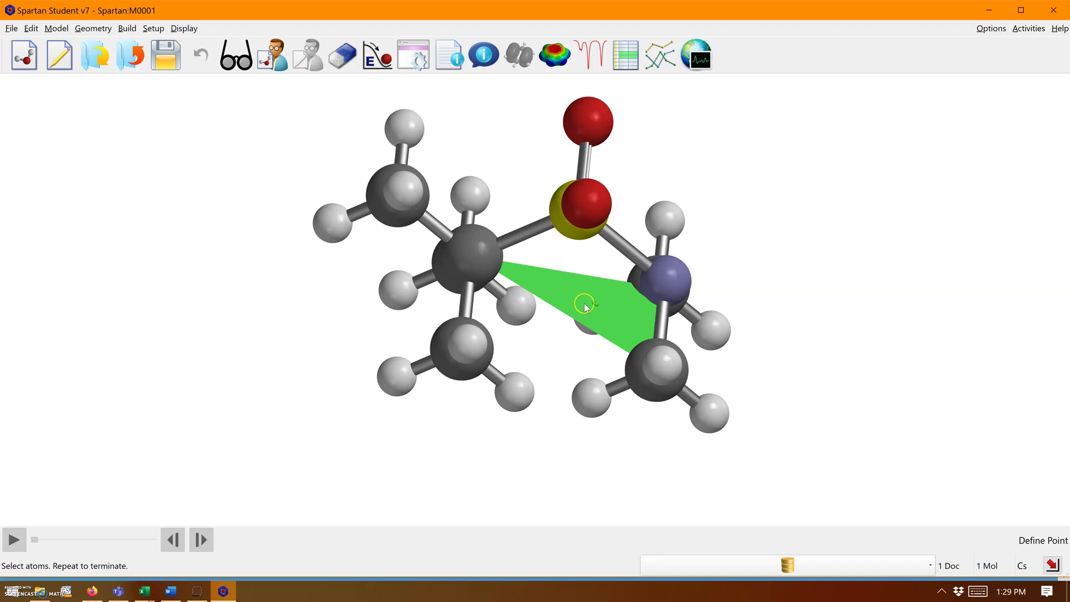
Step: Rotate the model until the sulfonyl group and the new point are visible
{"action": "left_click_drag", "start_coordinate": [597, 217], "coordinate": [582, 232]}
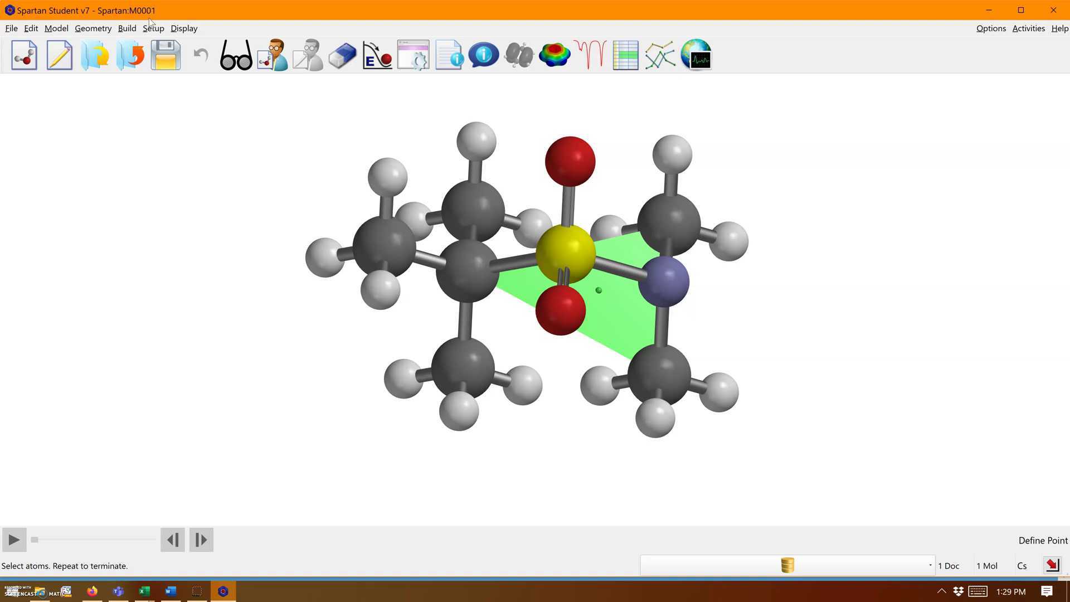
Step: Measure the O1–Point1–S1 angle (25.96°) and rotate the model to check it
{"action": "left_click", "coordinate": [569, 161]}
{"action": "left_click", "coordinate": [599, 290]}
{"action": "left_click", "coordinate": [565, 253]}
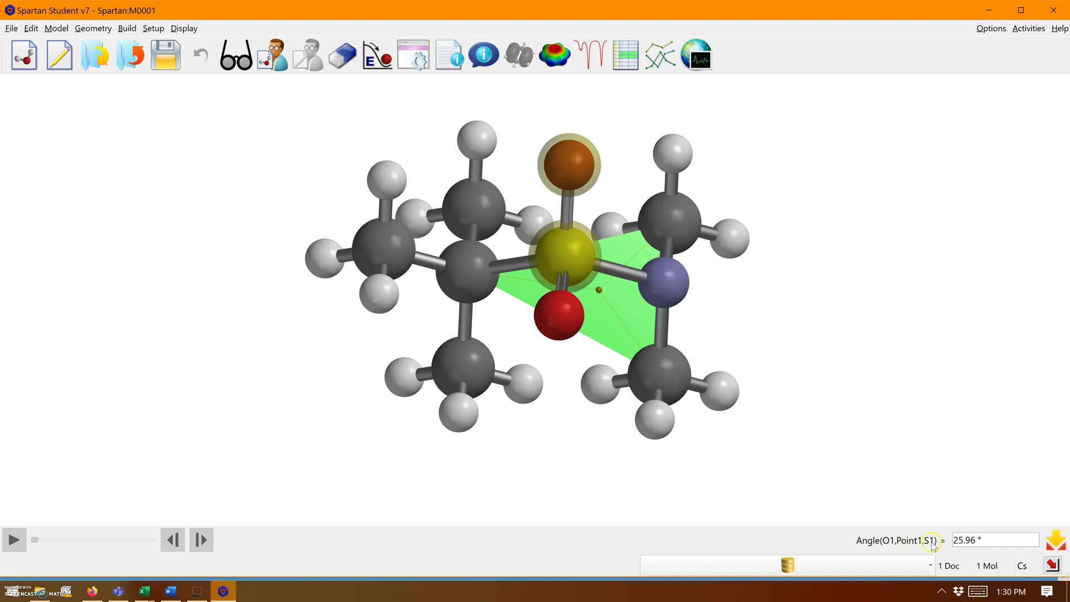
{"action": "left_click", "coordinate": [964, 540]}
{"action": "left_click_drag", "start_coordinate": [593, 270], "coordinate": [569, 265]}
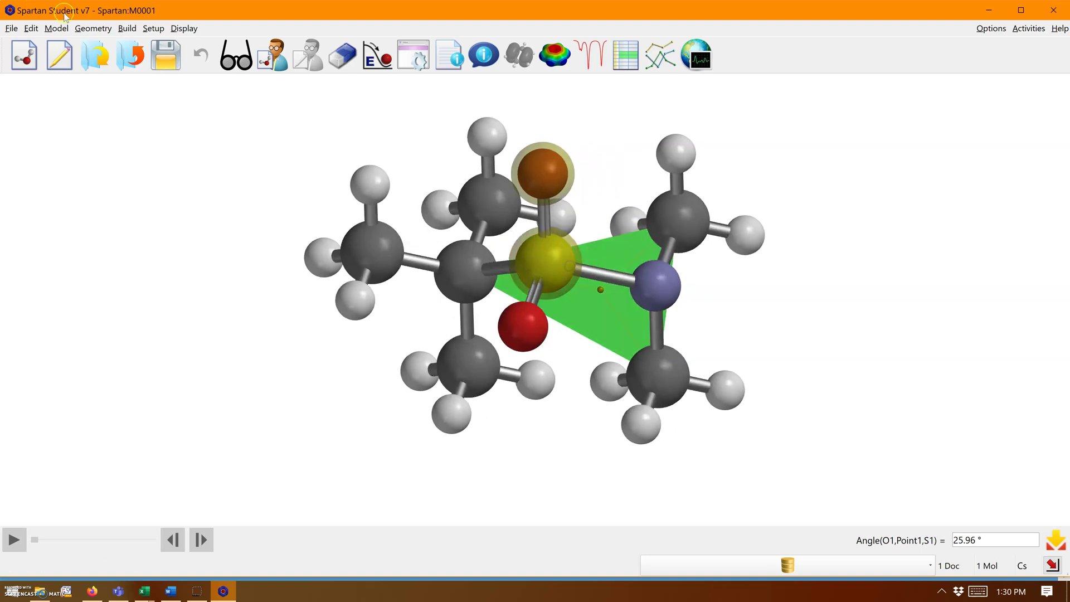
{"action": "left_click", "coordinate": [93, 28]}
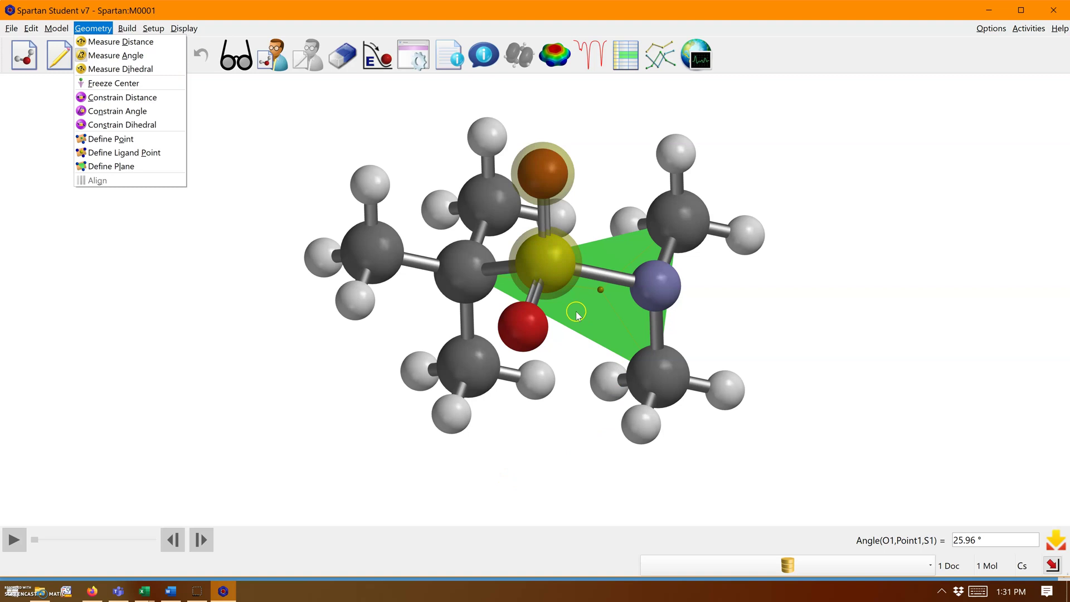
Step: Turn the sulfonamide back face-on so the three-carbon plane, Point1 and the 25.96° angle are visible
{"action": "left_click", "coordinate": [552, 276]}
{"action": "left_click_drag", "start_coordinate": [553, 276], "coordinate": [561, 277]}
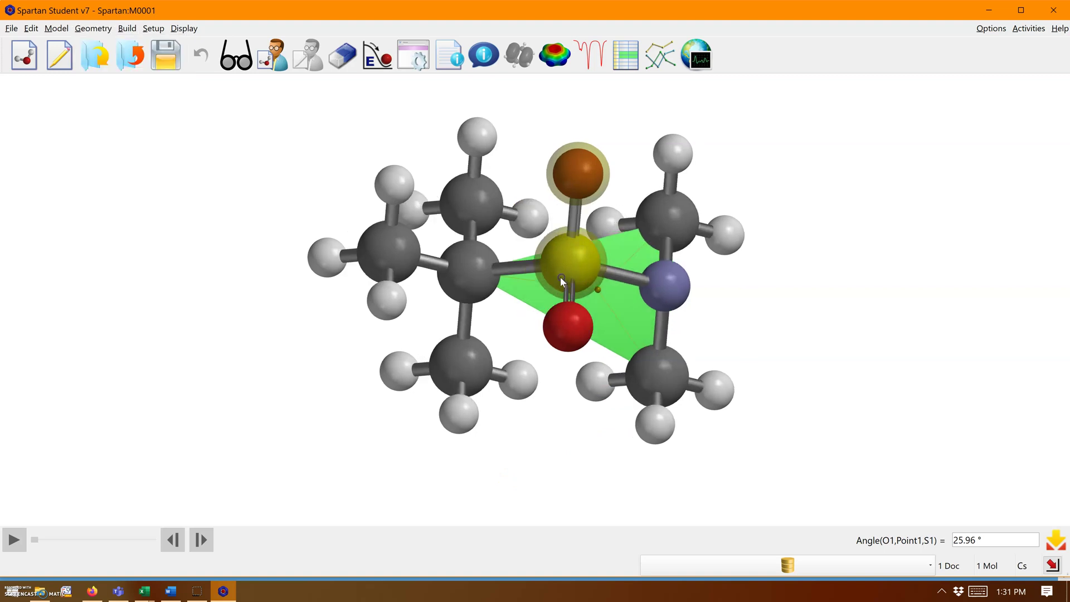
{"action": "left_click", "coordinate": [575, 286]}
{"action": "left_click_drag", "start_coordinate": [450, 293], "coordinate": [458, 280]}
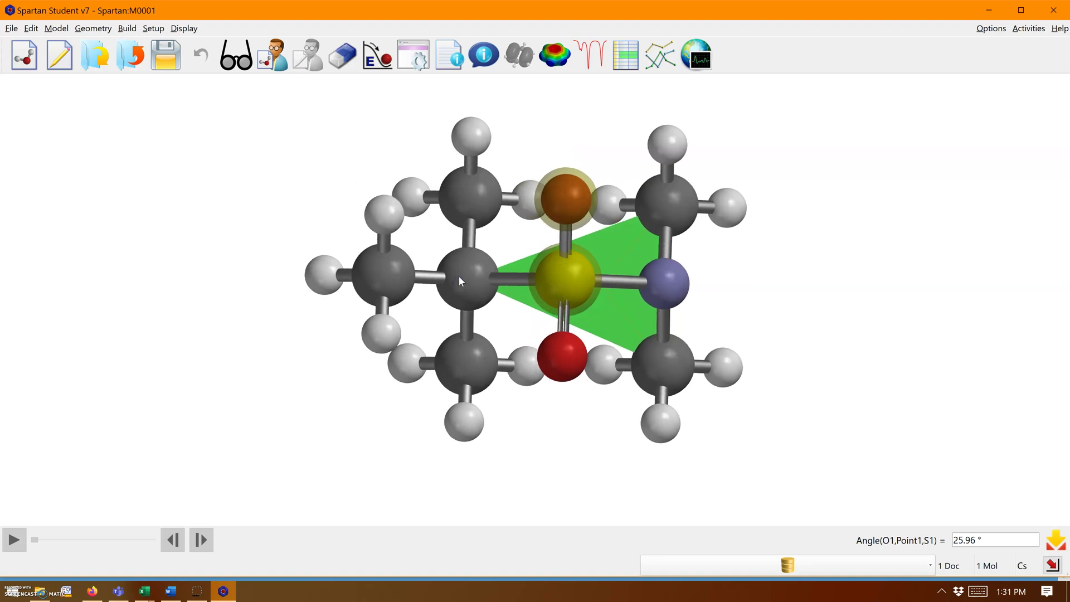
{"action": "left_click", "coordinate": [154, 28]}
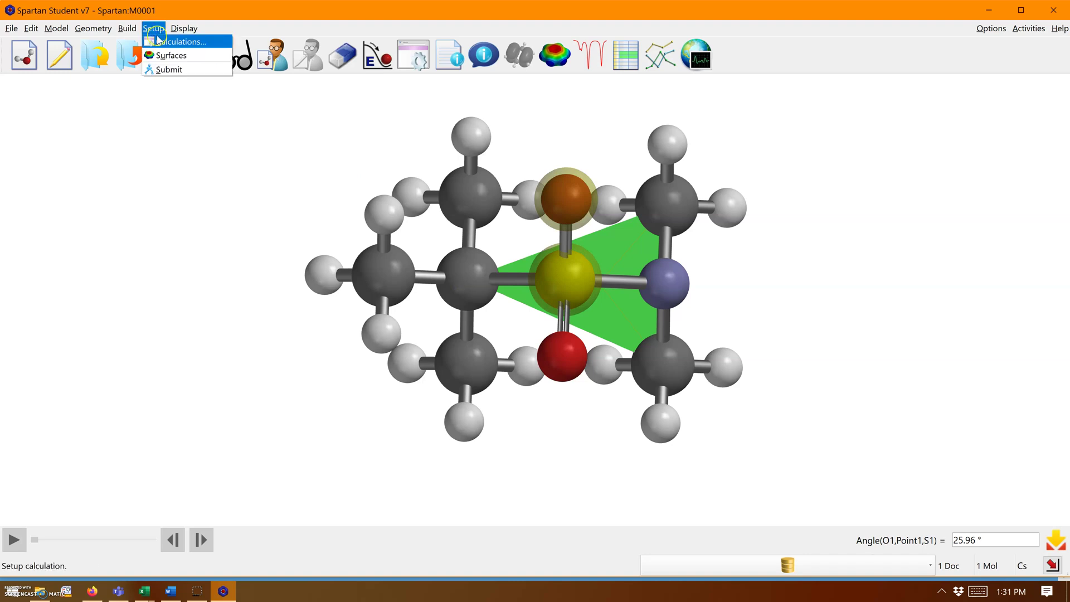
{"action": "left_click", "coordinate": [167, 42]}
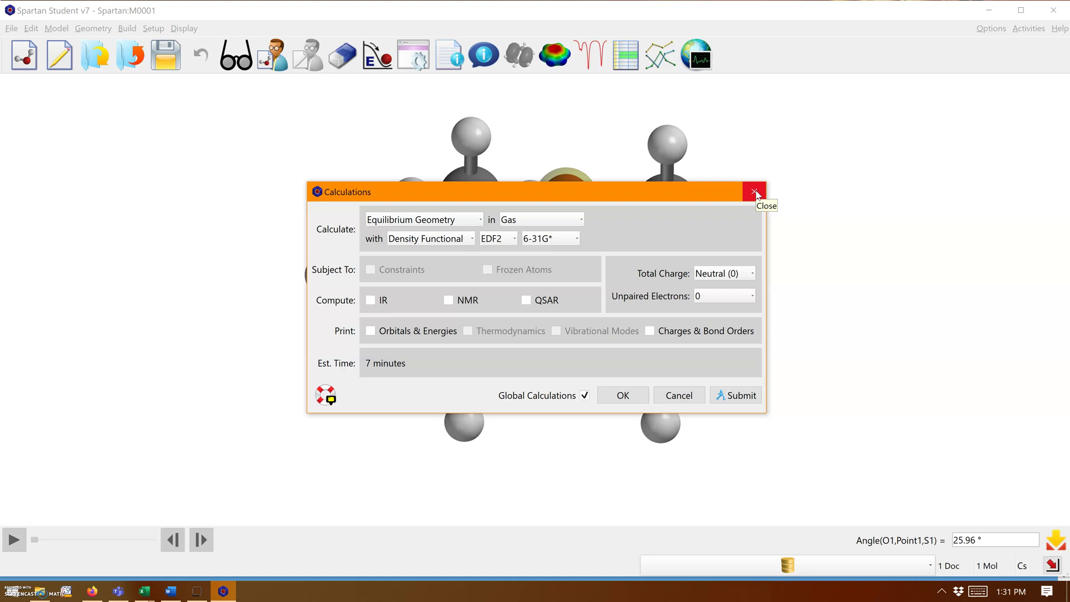
{"action": "left_click", "coordinate": [755, 192]}
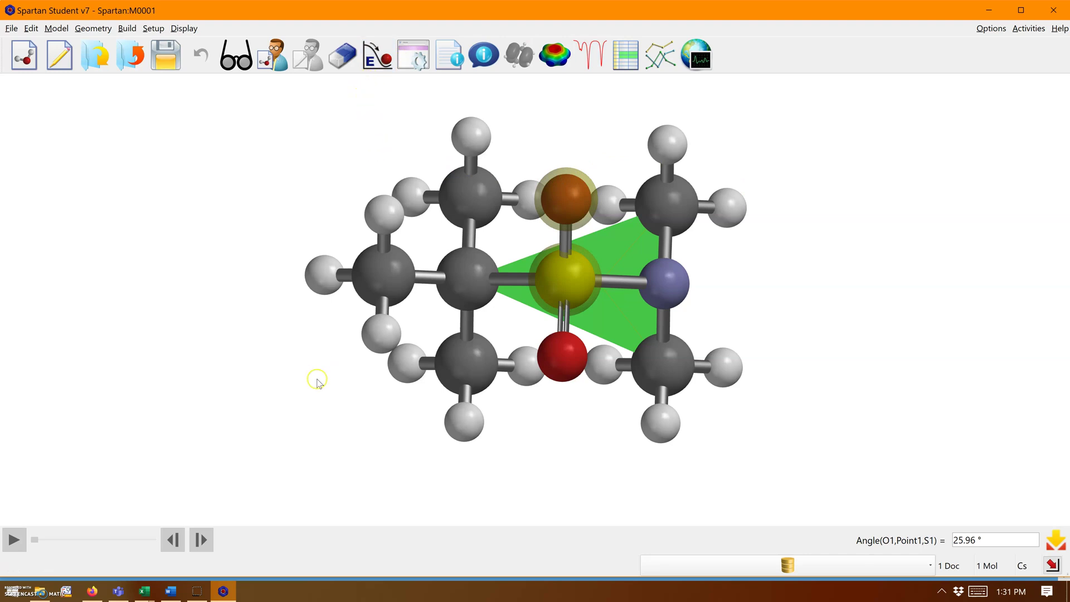
{"action": "mouse_move", "coordinate": [201, 597]}
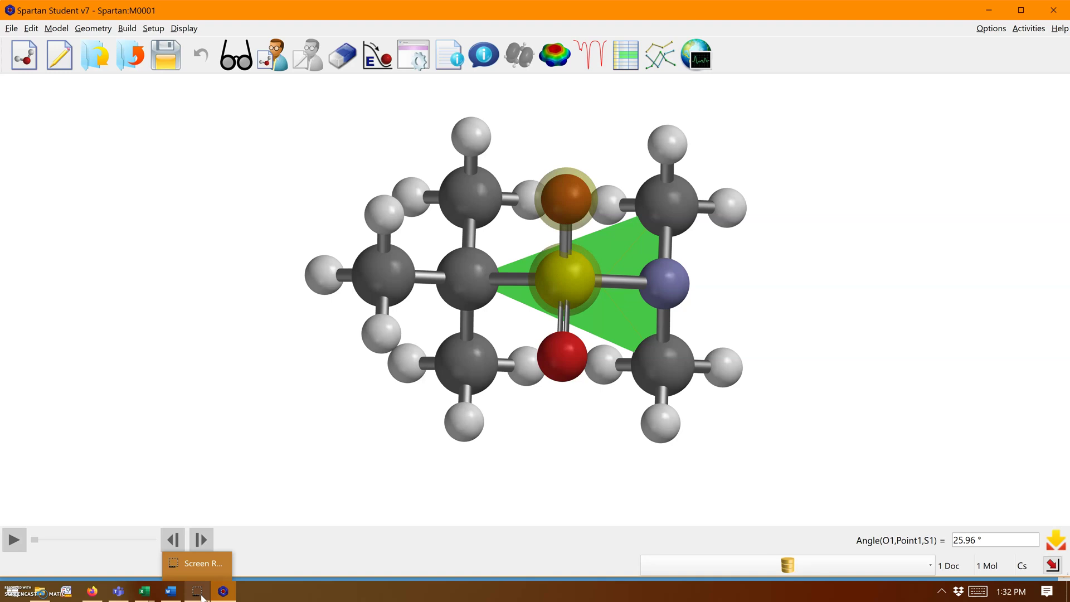
{"action": "left_click", "coordinate": [190, 565]}
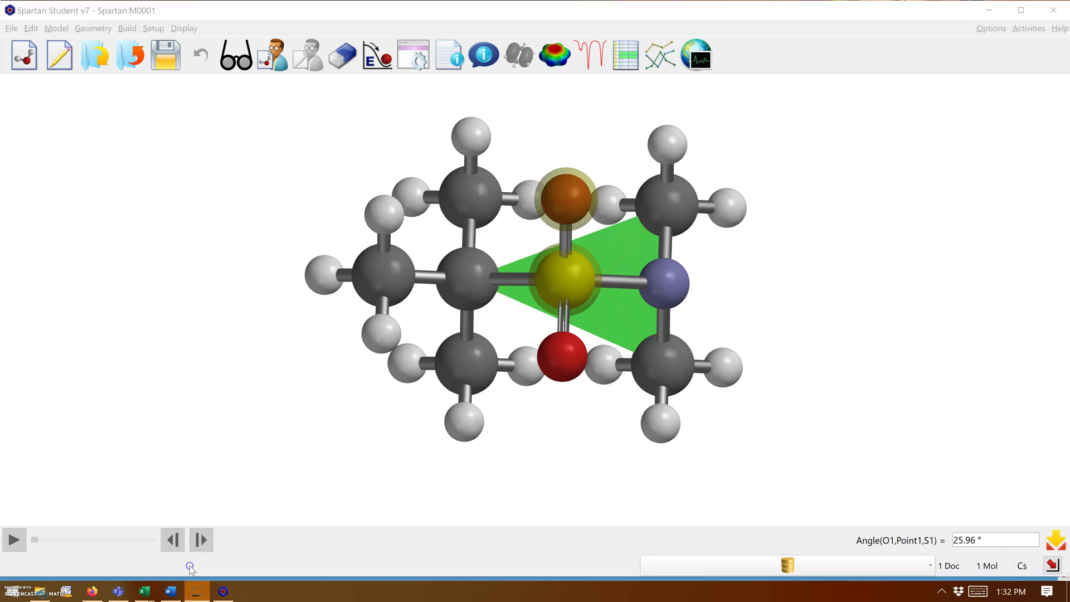
{"action": "left_click", "coordinate": [221, 591]}
{"action": "mouse_move", "coordinate": [195, 589]}
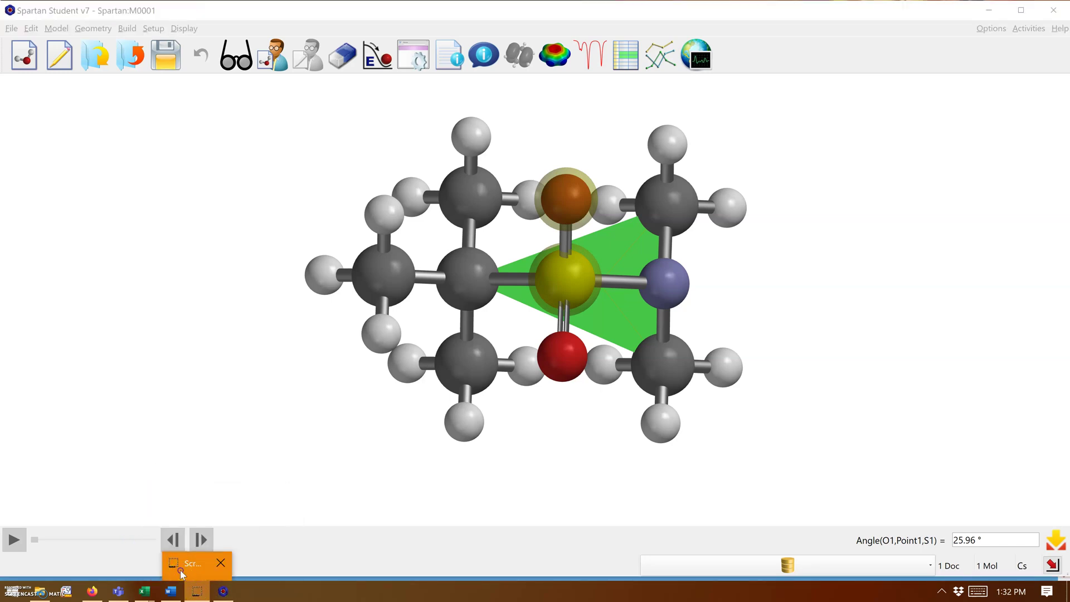
{"action": "left_click", "coordinate": [82, 536]}
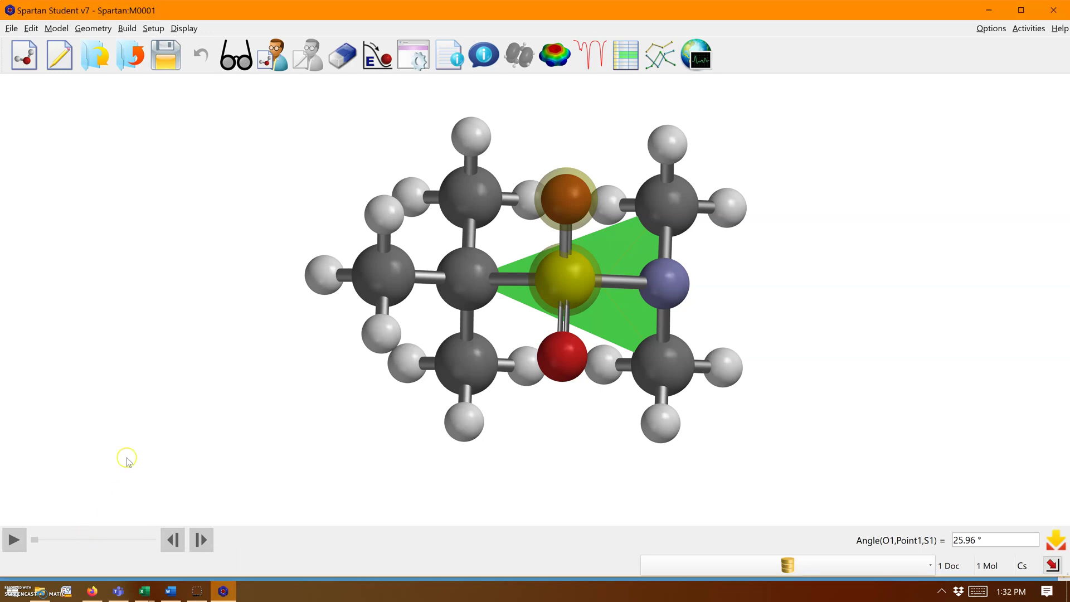